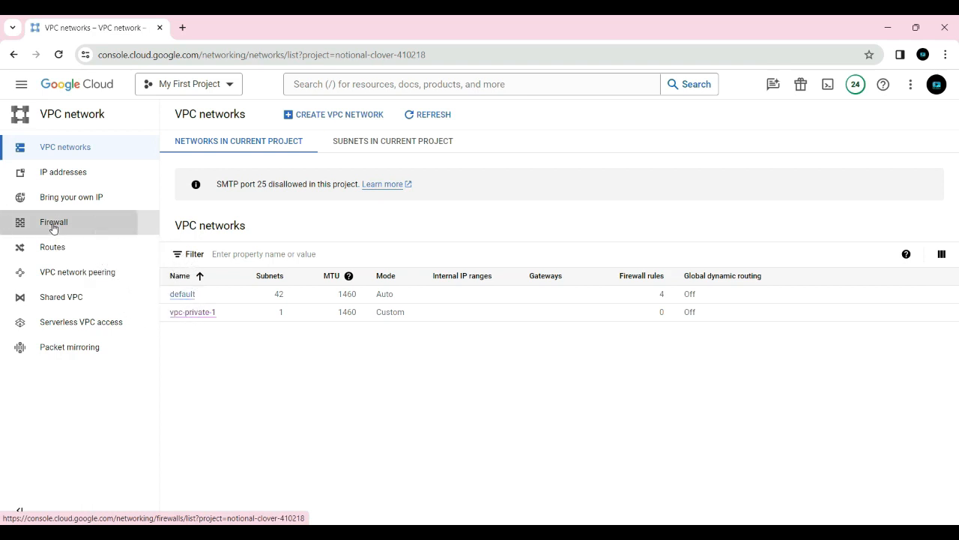
Step: Start a new VPC firewall rule from the firewall policies and name it my-new-firewall-rule
{"action": "left_click", "coordinate": [53, 225]}
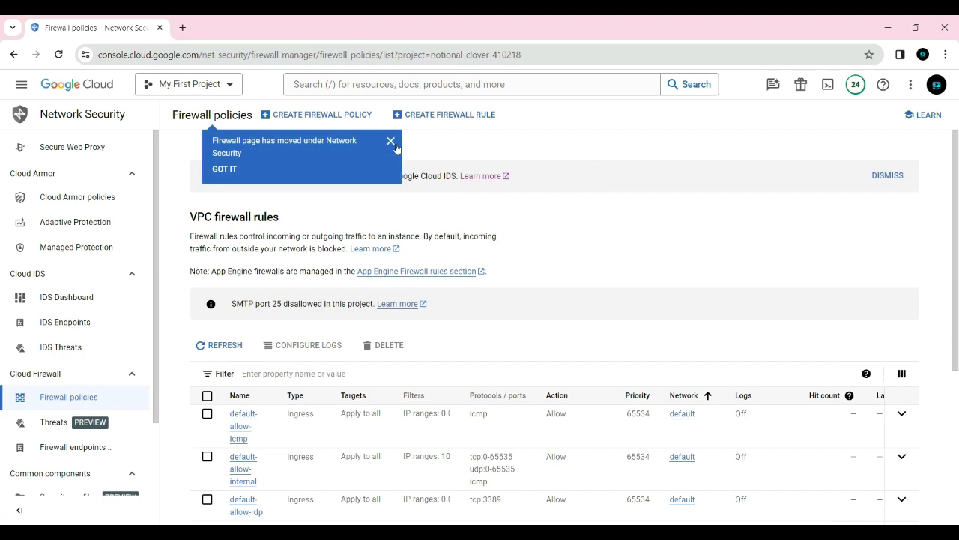
{"action": "left_click", "coordinate": [390, 142]}
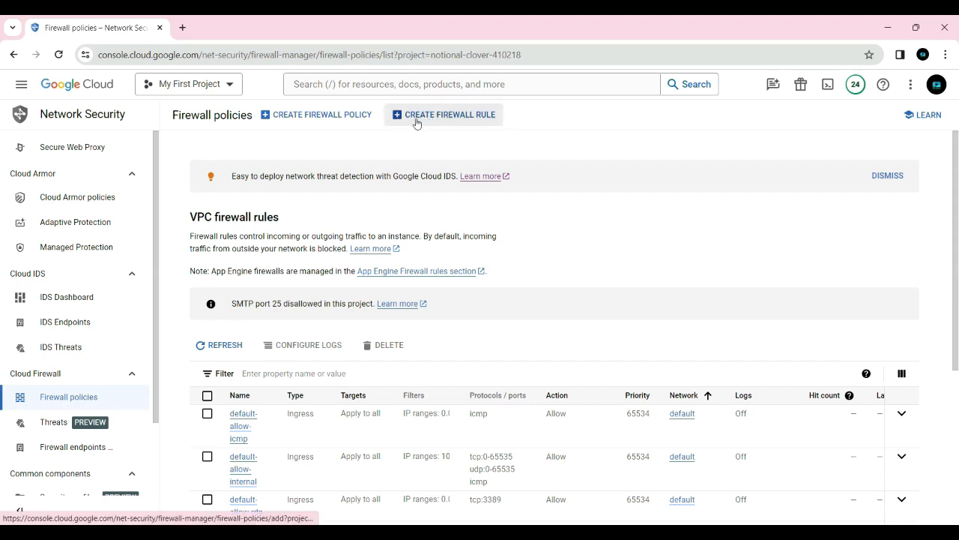
{"action": "left_click", "coordinate": [459, 120]}
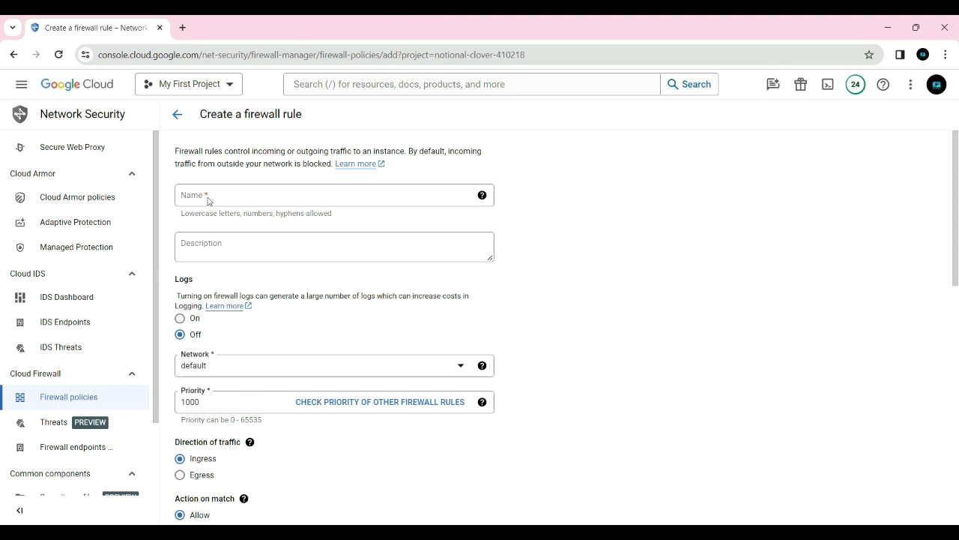
{"action": "left_click", "coordinate": [208, 200]}
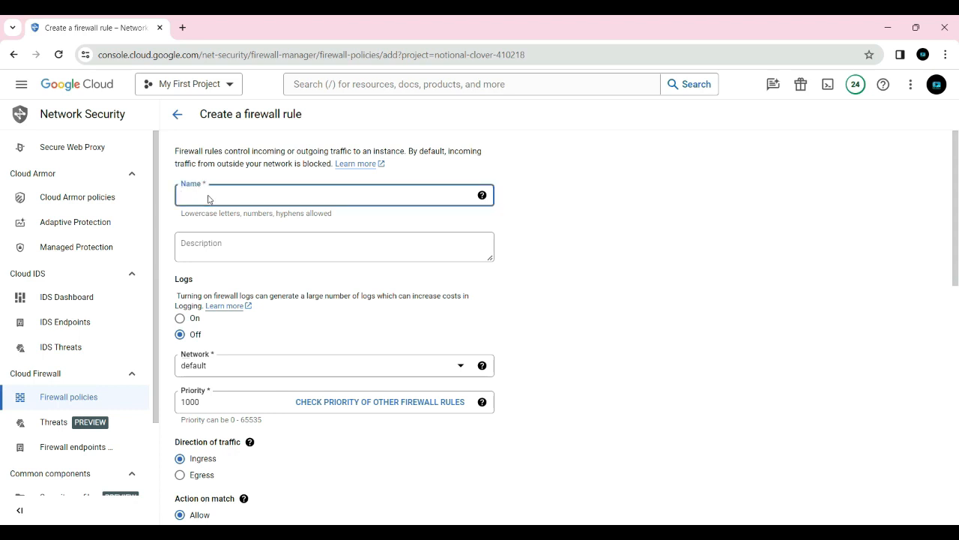
{"action": "type", "text": "my-new-firewall-rule"}
{"action": "left_click", "coordinate": [594, 235]}
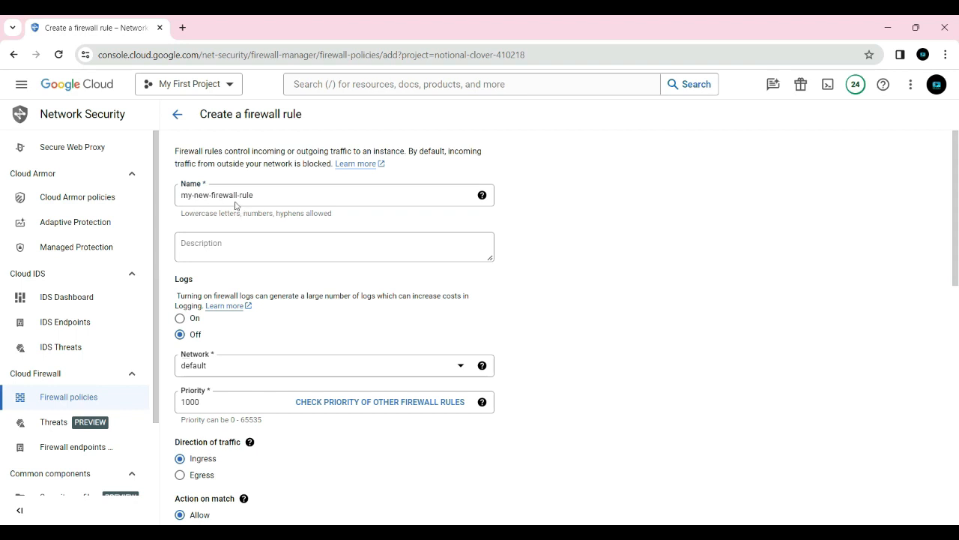
Step: Turn the firewall rule's logs on and set them back to off
{"action": "scroll", "coordinate": [273, 245], "scroll_direction": "down", "scroll_amount": 1}
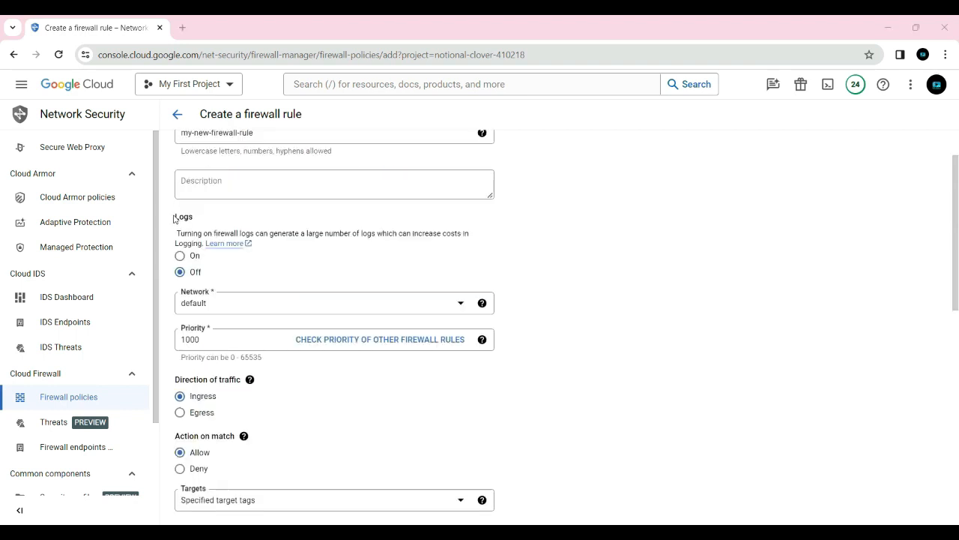
{"action": "left_click_drag", "start_coordinate": [174, 218], "coordinate": [194, 215]}
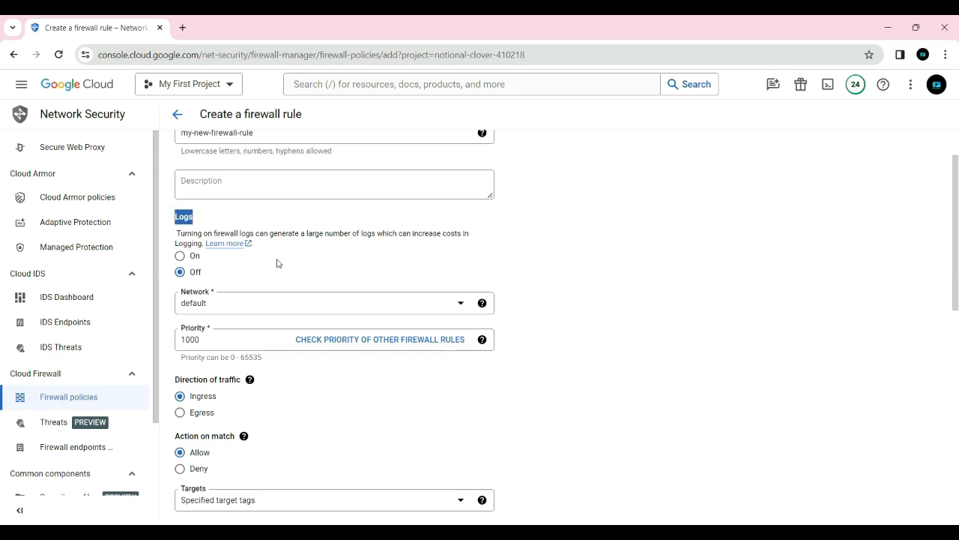
{"action": "left_click", "coordinate": [180, 257]}
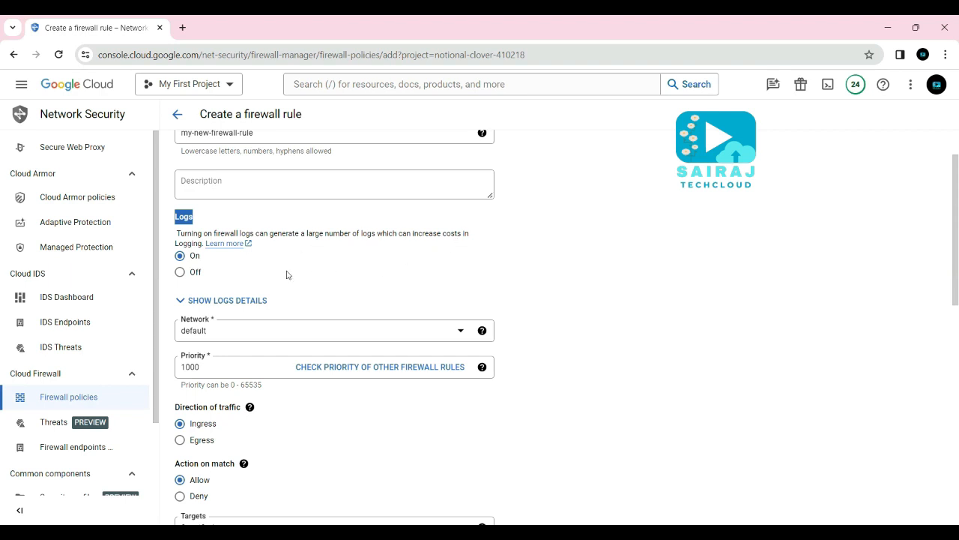
{"action": "left_click", "coordinate": [180, 273]}
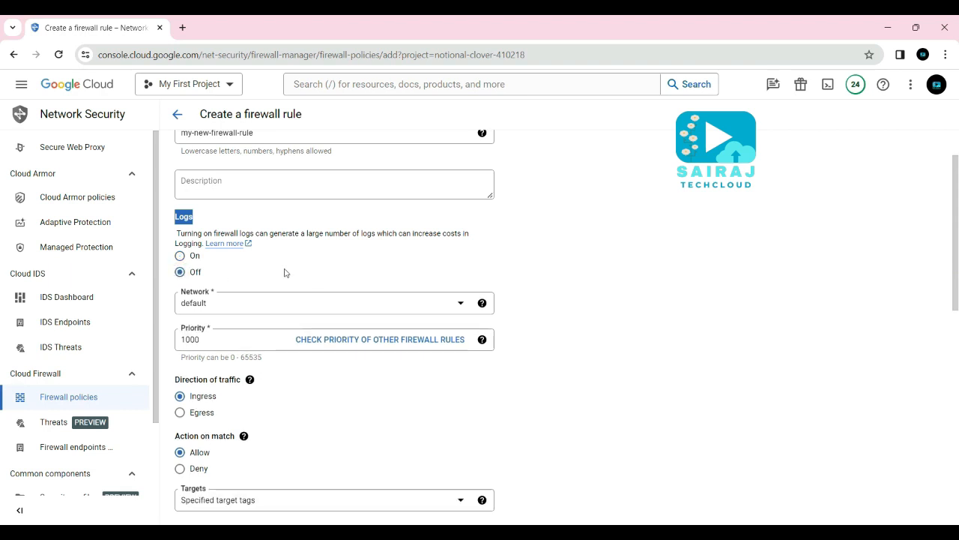
{"action": "left_click", "coordinate": [574, 267]}
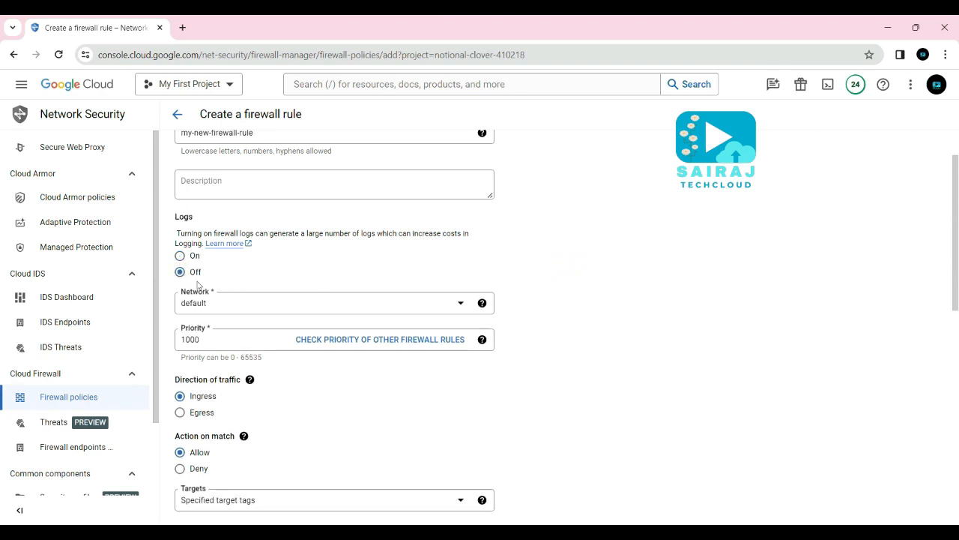
Step: Set the rule's network to vpc-private-1 and check its priority value against the allowed range
{"action": "scroll", "coordinate": [275, 276], "scroll_direction": "down", "scroll_amount": 1}
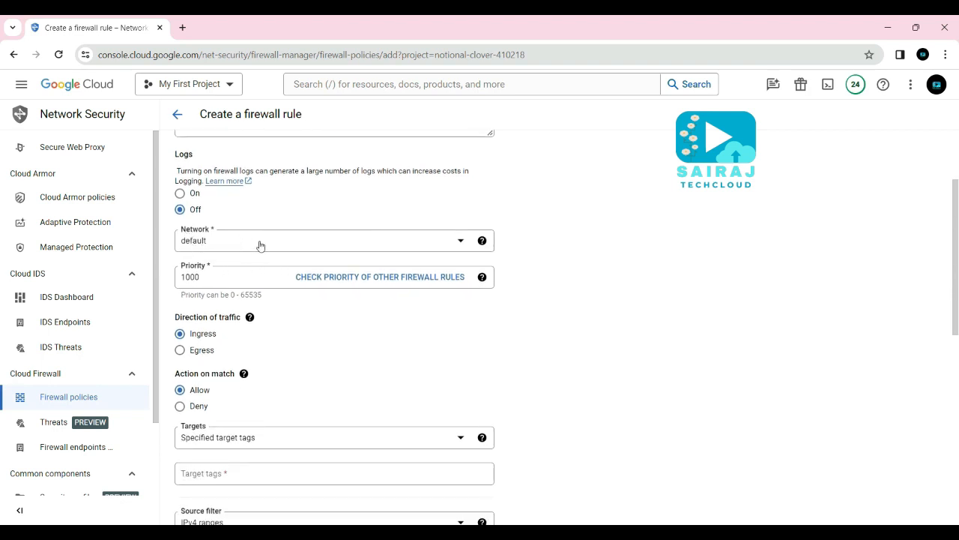
{"action": "left_click", "coordinate": [259, 244]}
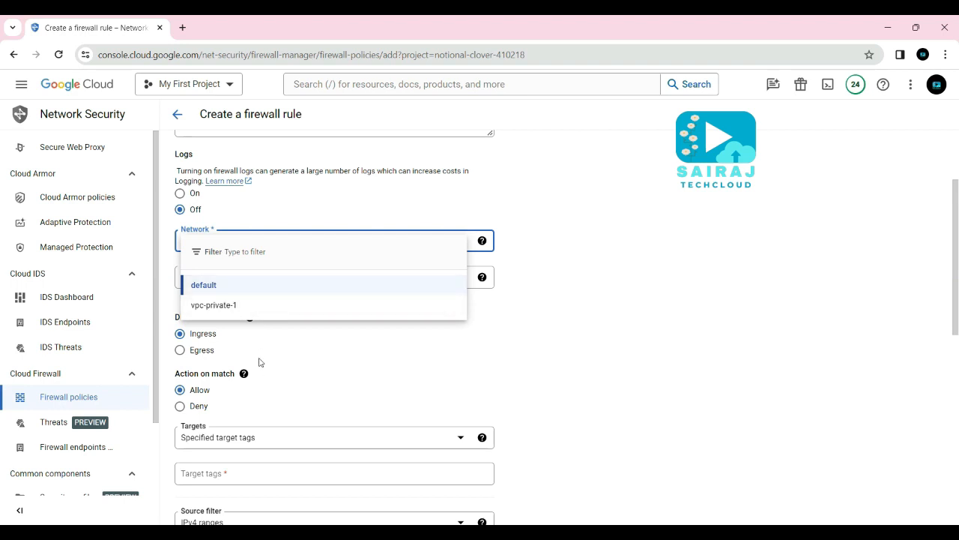
{"action": "left_click", "coordinate": [213, 309]}
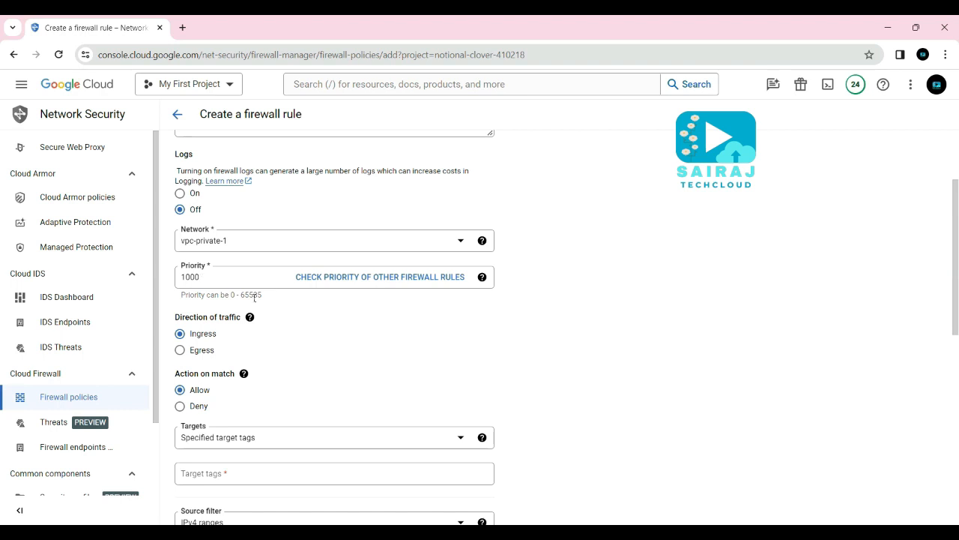
{"action": "left_click_drag", "start_coordinate": [183, 297], "coordinate": [257, 296]}
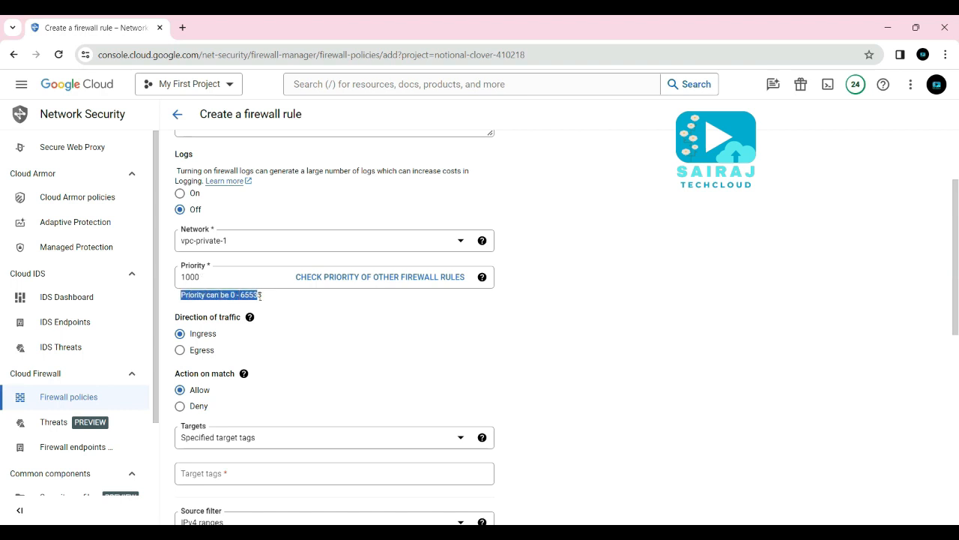
{"action": "left_click", "coordinate": [264, 300]}
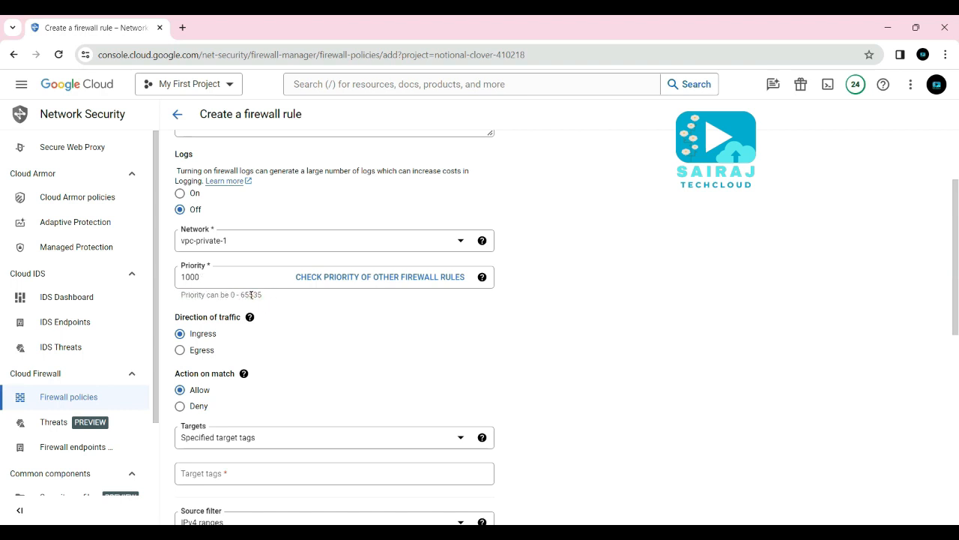
{"action": "double_click", "coordinate": [200, 278]}
{"action": "left_click", "coordinate": [303, 317]}
Step: Switch the rule's direction of traffic to Egress and back to Ingress
{"action": "scroll", "coordinate": [366, 344], "scroll_direction": "down", "scroll_amount": 2}
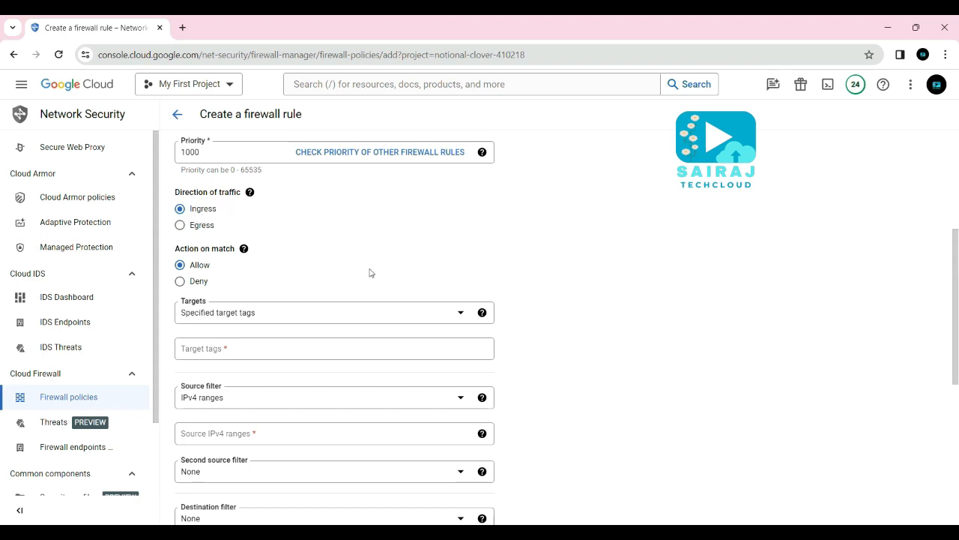
{"action": "left_click", "coordinate": [180, 227]}
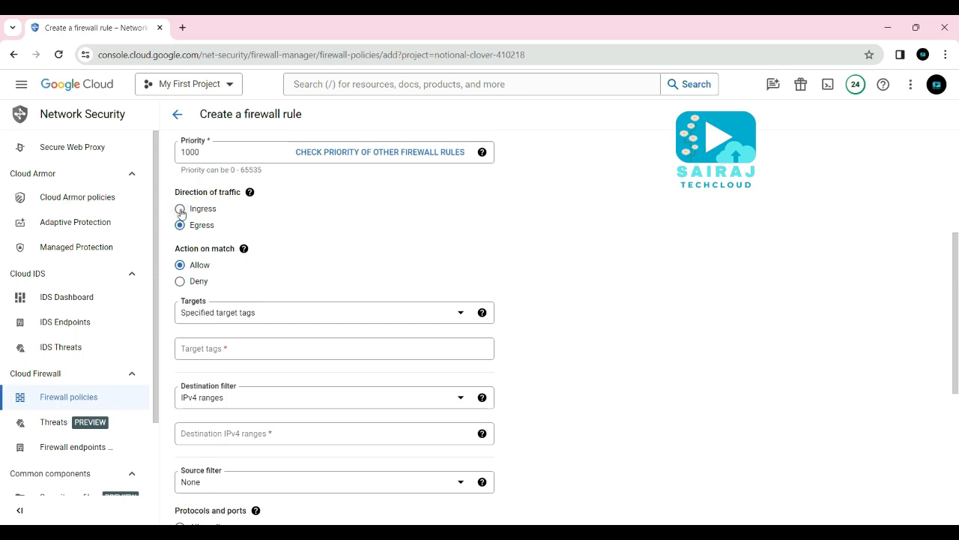
{"action": "left_click", "coordinate": [180, 210]}
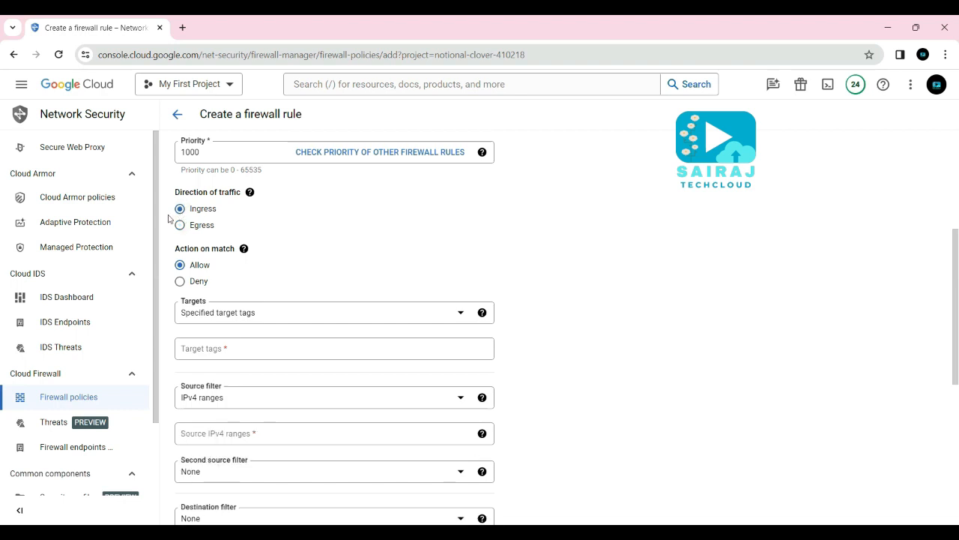
Step: Target the rule at a specified service account in this project, choosing the Compute Engine default service account
{"action": "scroll", "coordinate": [318, 273], "scroll_direction": "down", "scroll_amount": 1}
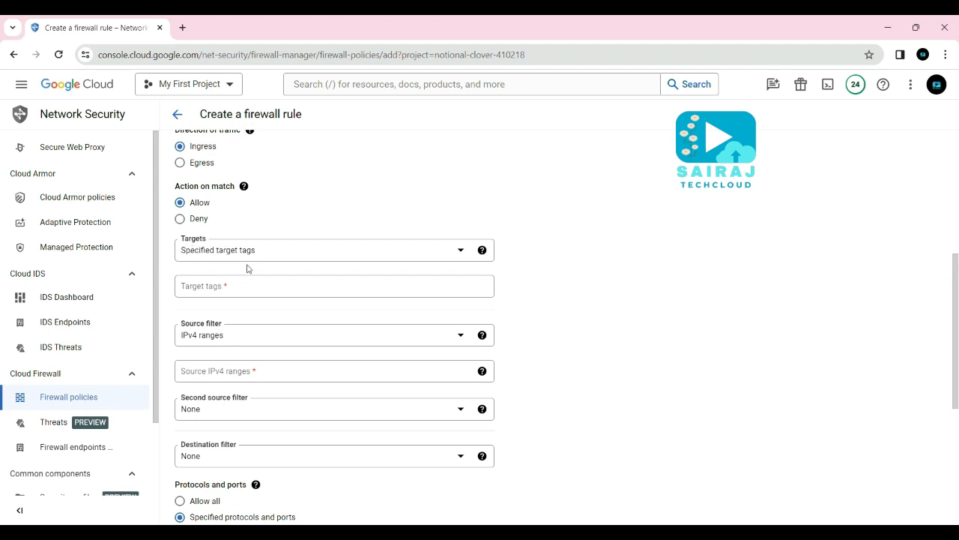
{"action": "scroll", "coordinate": [247, 268], "scroll_direction": "down", "scroll_amount": 1}
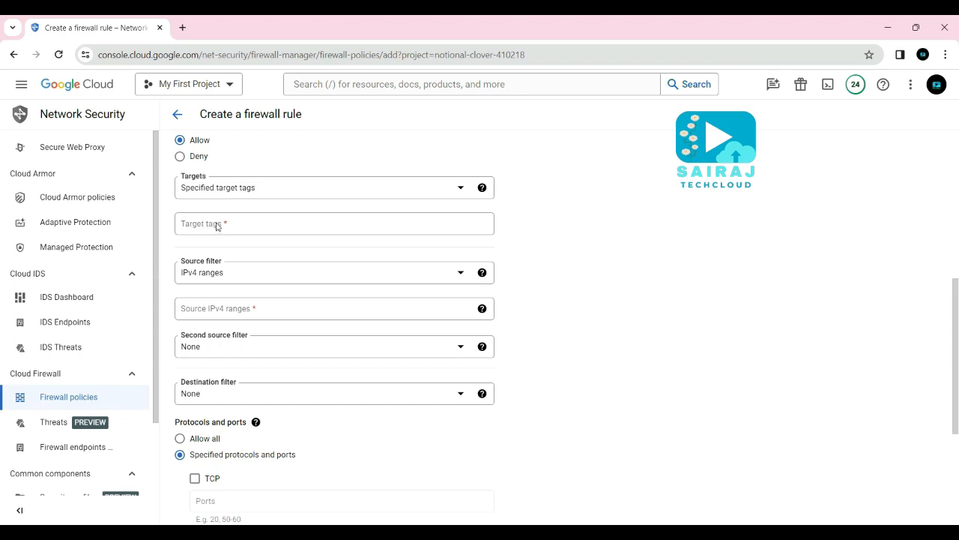
{"action": "left_click", "coordinate": [282, 193]}
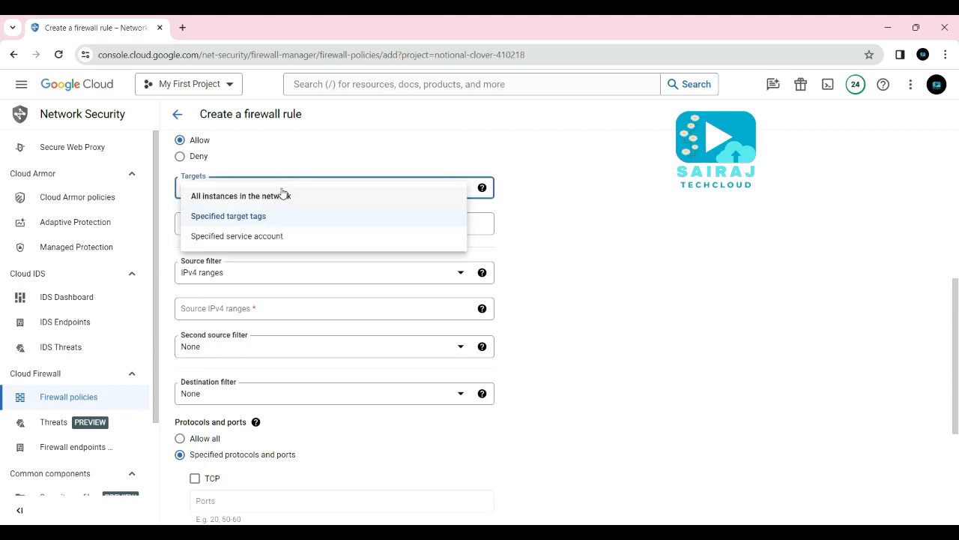
{"action": "left_click", "coordinate": [215, 237]}
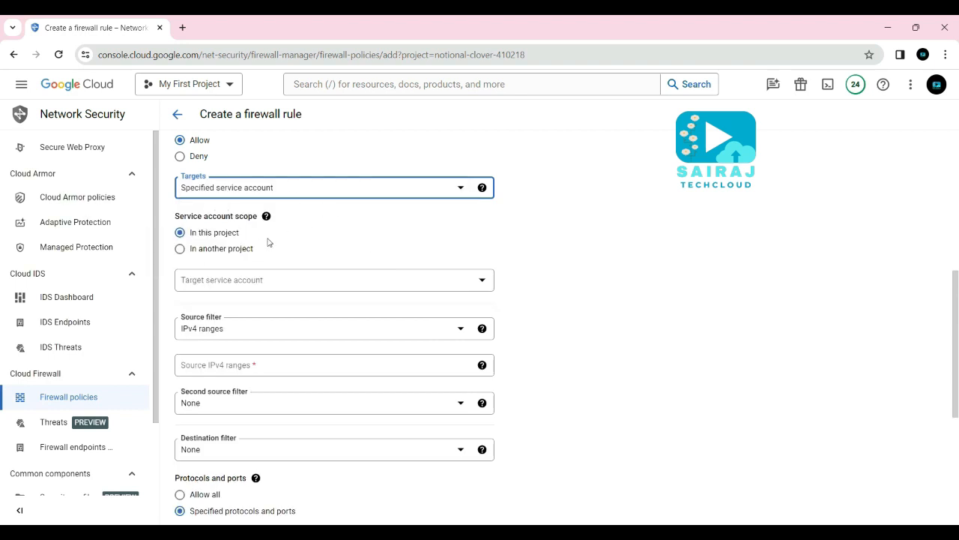
{"action": "left_click", "coordinate": [289, 288]}
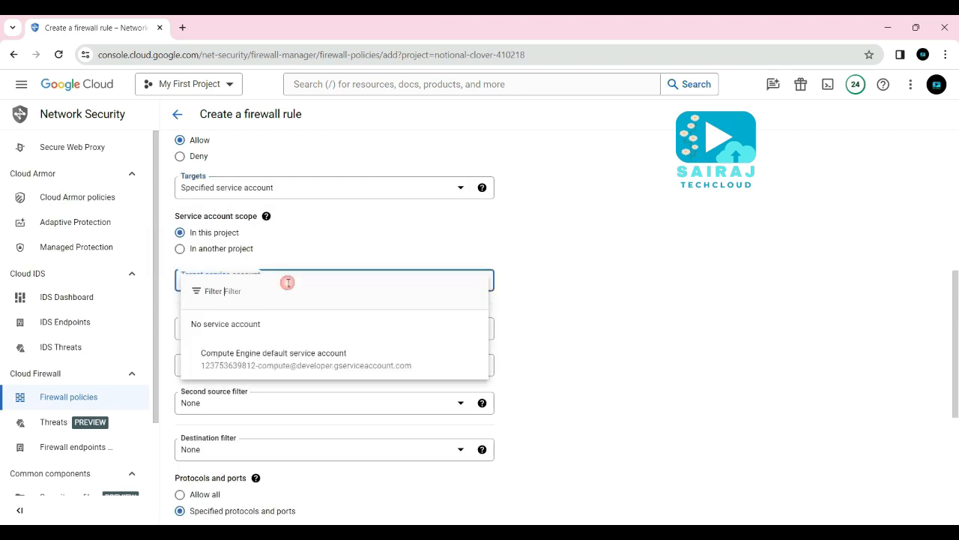
{"action": "left_click", "coordinate": [248, 363]}
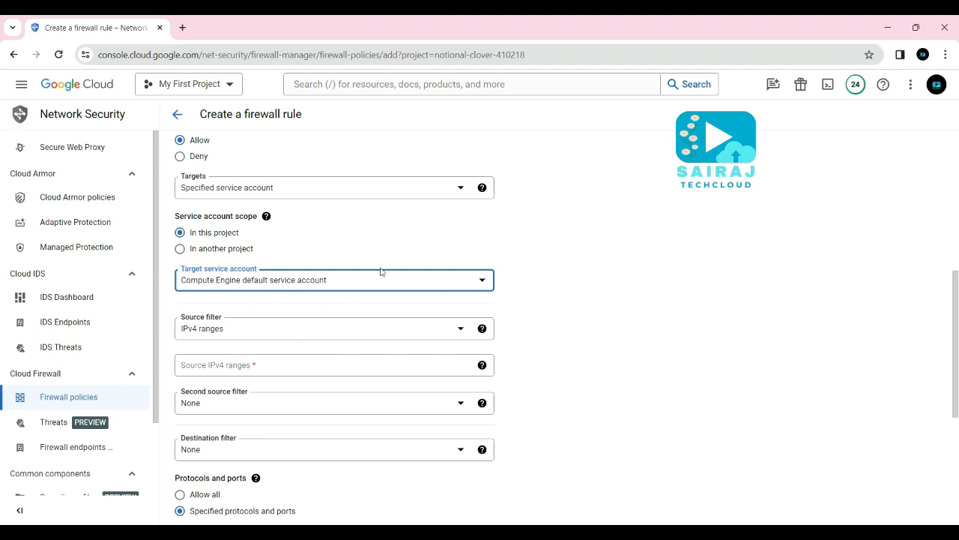
{"action": "scroll", "coordinate": [413, 244], "scroll_direction": "down", "scroll_amount": 1}
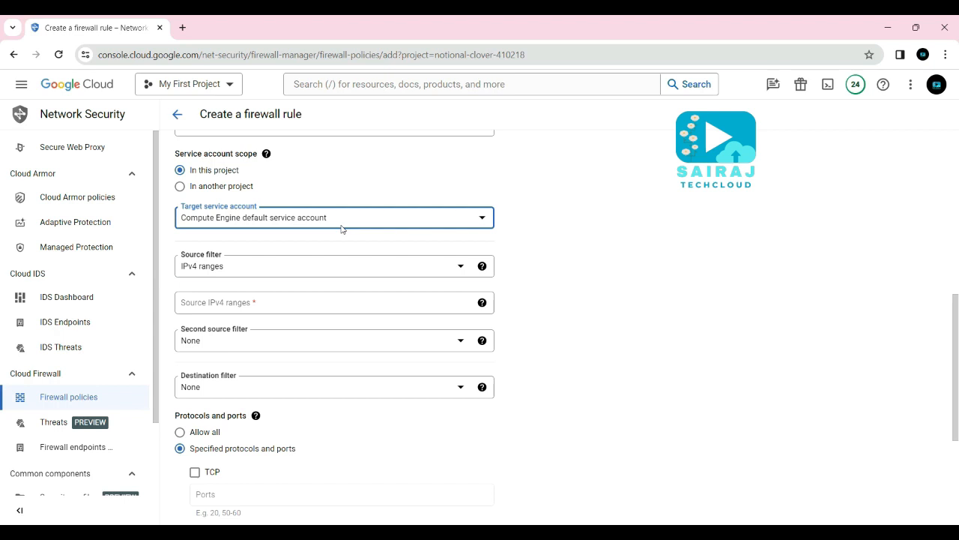
{"action": "left_click", "coordinate": [527, 340]}
Step: Enter 0.0.0.0/0 as the rule's source IPv4 range
{"action": "scroll", "coordinate": [223, 277], "scroll_direction": "down", "scroll_amount": 1}
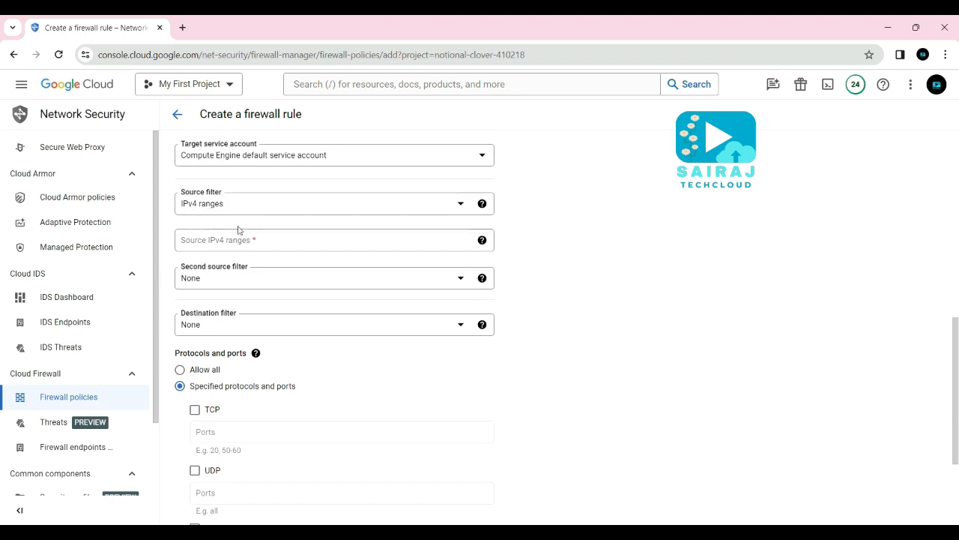
{"action": "left_click", "coordinate": [200, 241]}
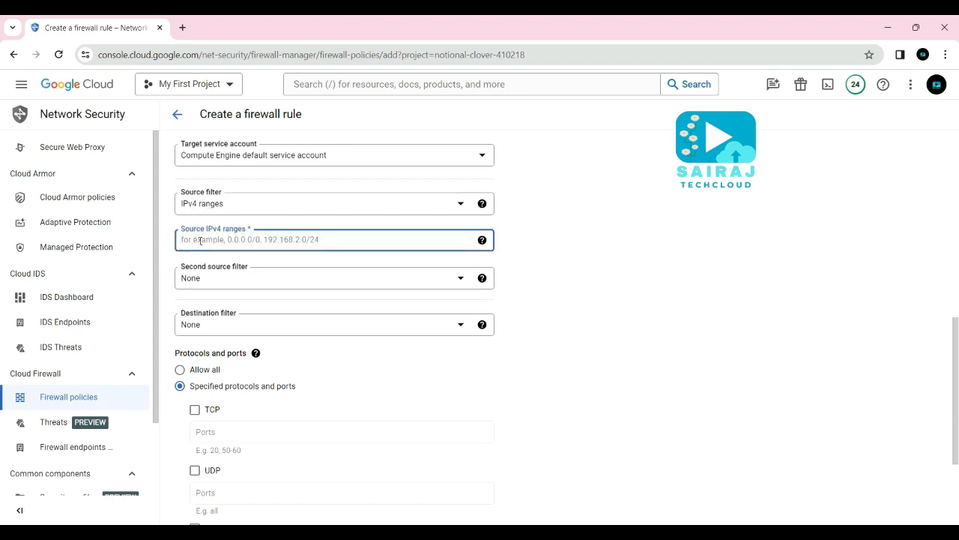
{"action": "type", "text": "0.0.0.0/0"}
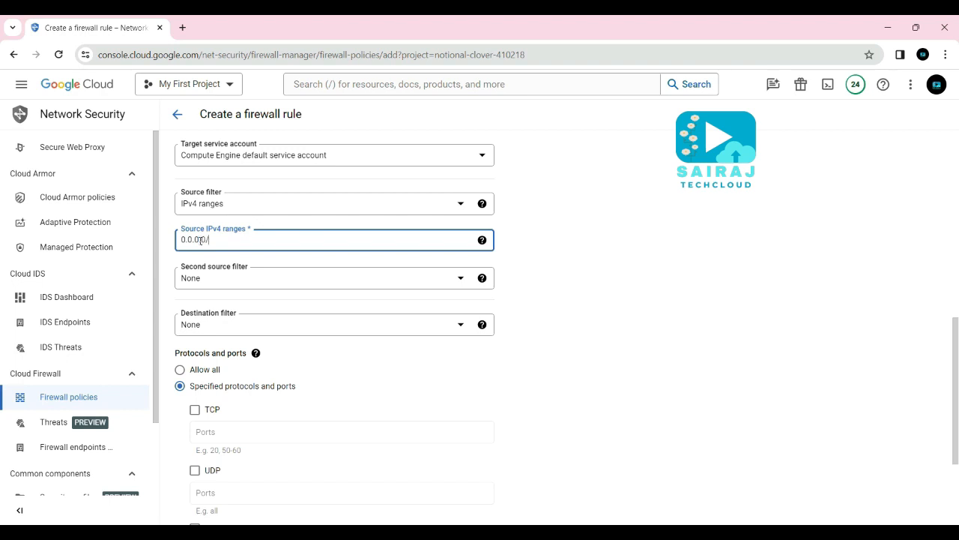
{"action": "left_click", "coordinate": [579, 276]}
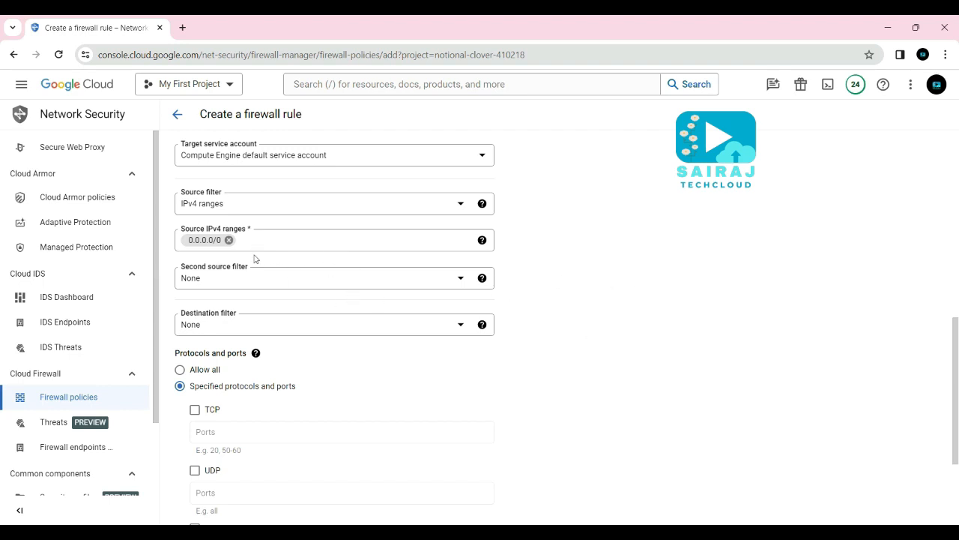
Step: Examine the second source filter options and the protocols and ports settings of the rule
{"action": "scroll", "coordinate": [358, 370], "scroll_direction": "down", "scroll_amount": 1}
{"action": "scroll", "coordinate": [358, 370], "scroll_direction": "down", "scroll_amount": 2}
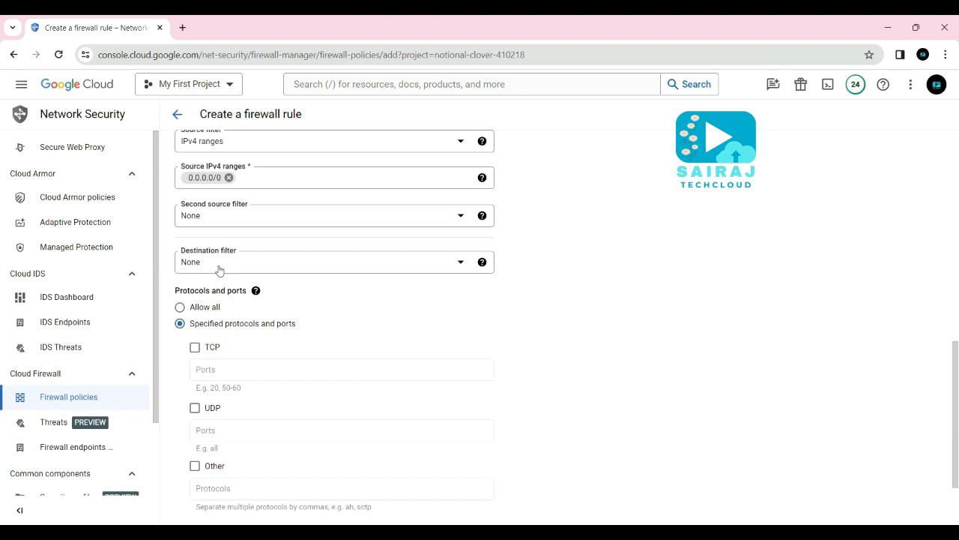
{"action": "left_click", "coordinate": [368, 218]}
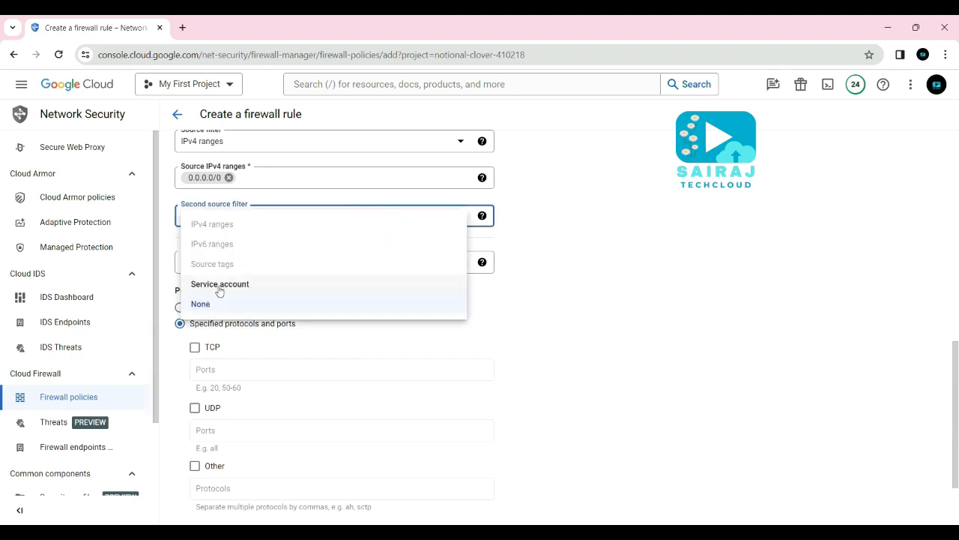
{"action": "left_click", "coordinate": [544, 237]}
{"action": "scroll", "coordinate": [372, 337], "scroll_direction": "down", "scroll_amount": 1}
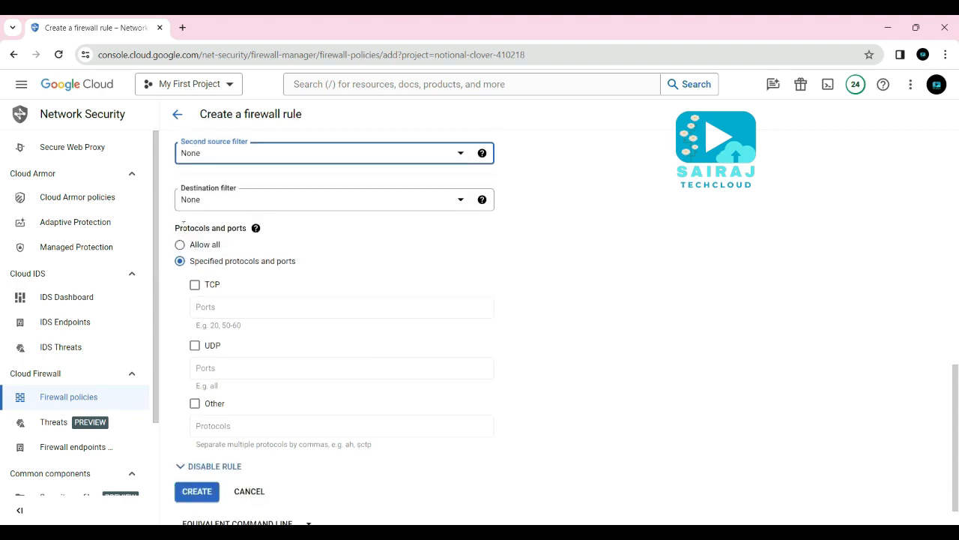
{"action": "left_click_drag", "start_coordinate": [178, 226], "coordinate": [247, 228]}
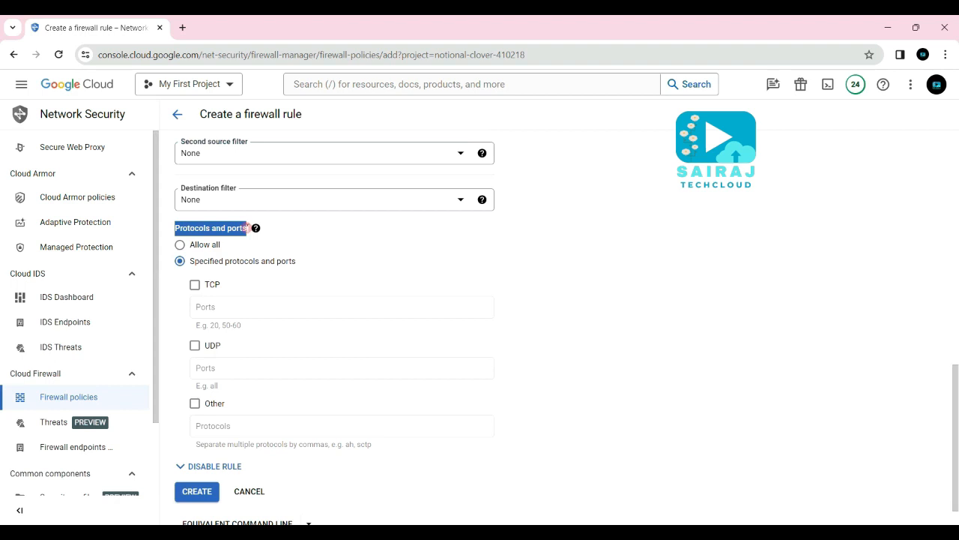
{"action": "left_click", "coordinate": [671, 267]}
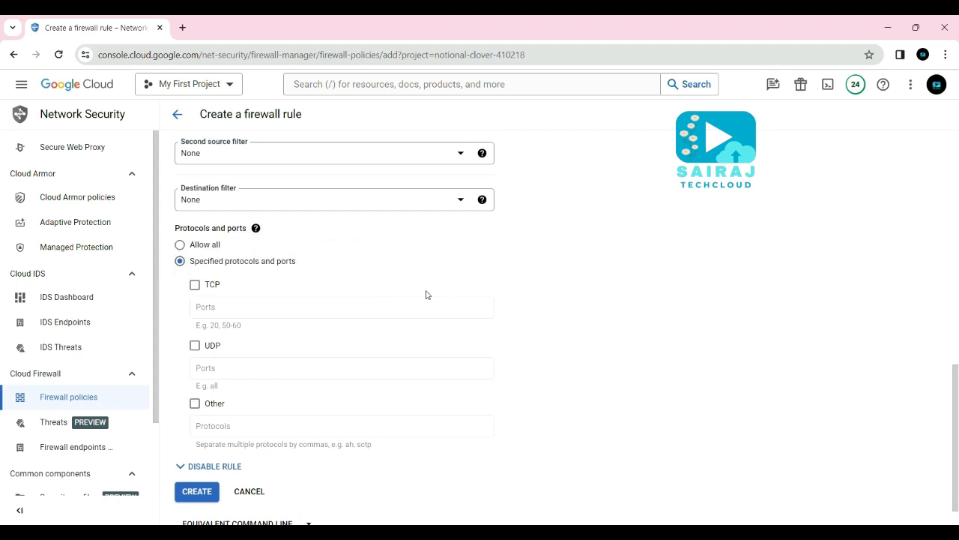
{"action": "scroll", "coordinate": [428, 294], "scroll_direction": "down", "scroll_amount": 1}
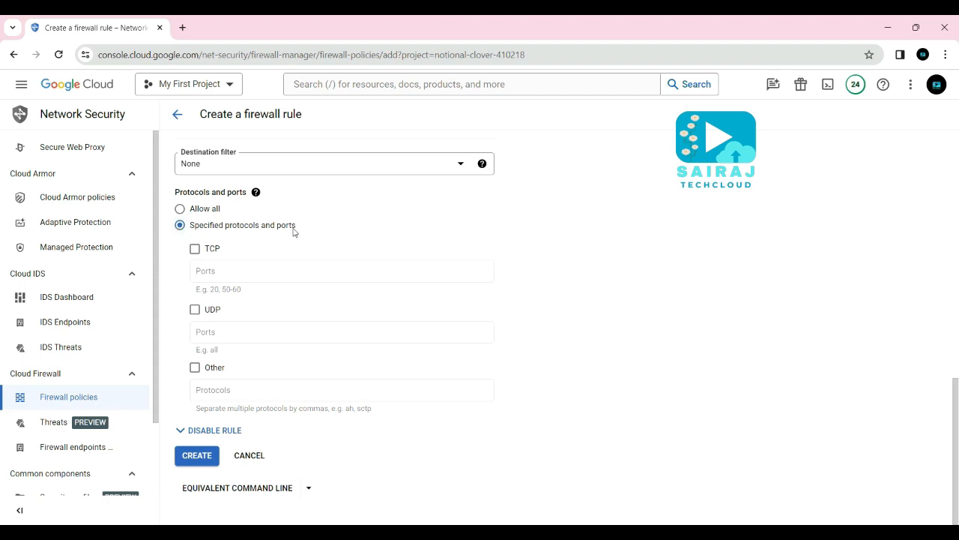
Step: Restrict the rule to specified protocols and ports, with TCP ports 22,3389,80,443
{"action": "left_click", "coordinate": [180, 209]}
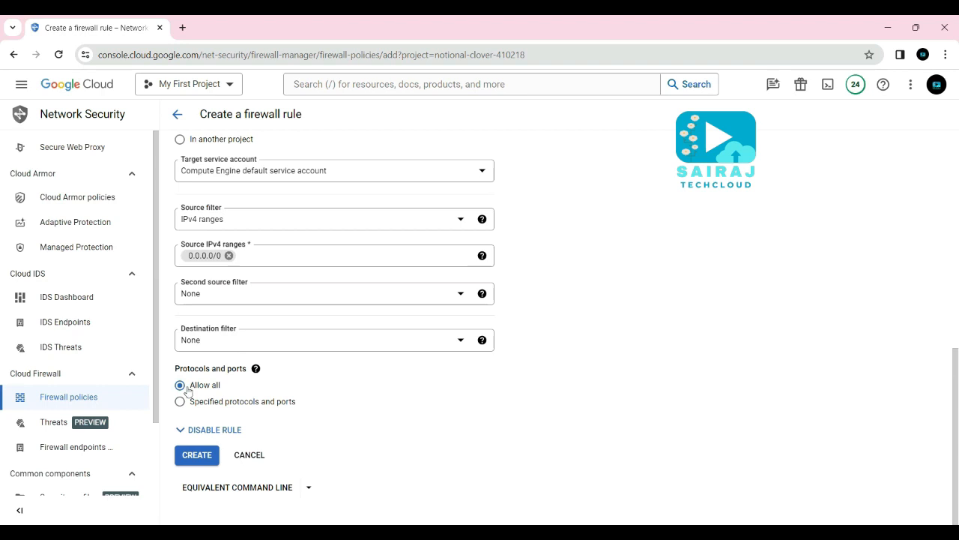
{"action": "left_click", "coordinate": [180, 402]}
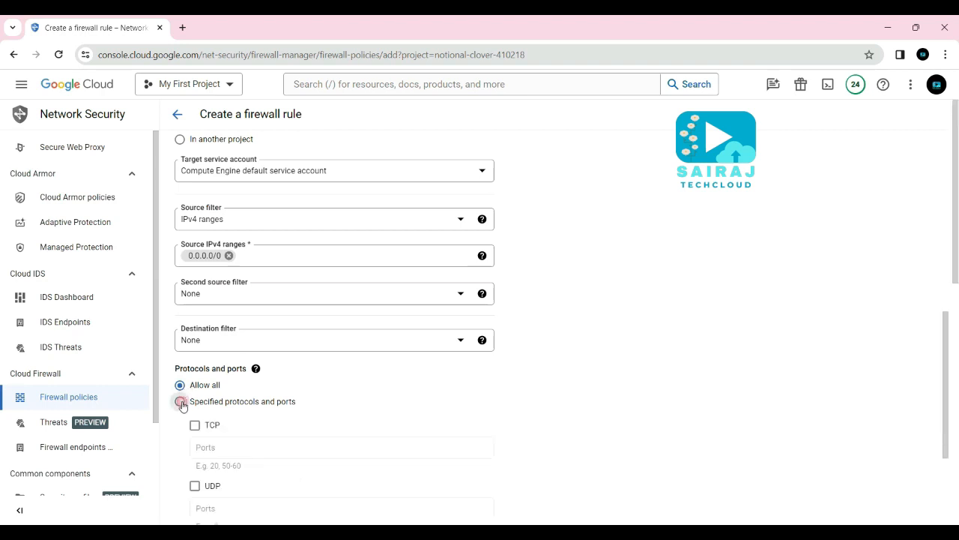
{"action": "scroll", "coordinate": [347, 391], "scroll_direction": "down", "scroll_amount": 3}
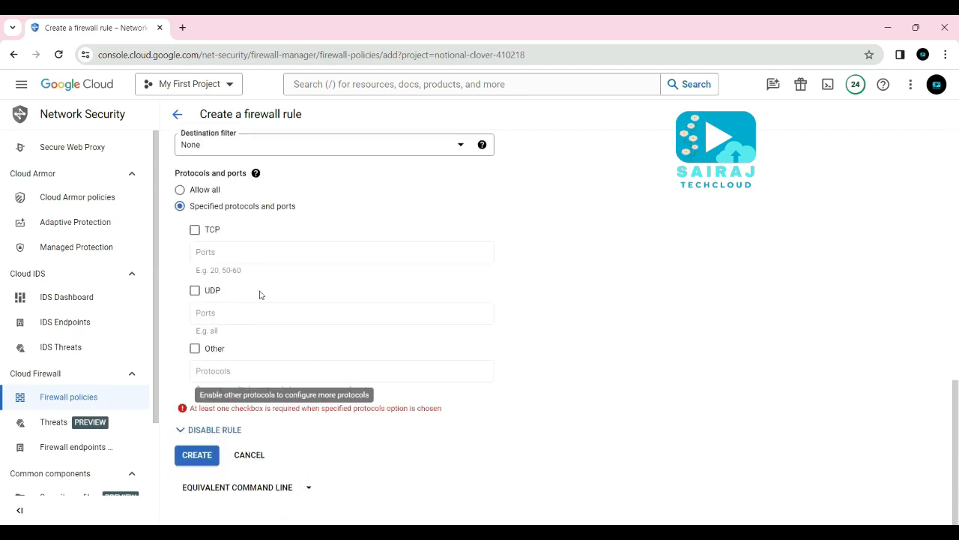
{"action": "left_click", "coordinate": [195, 232]}
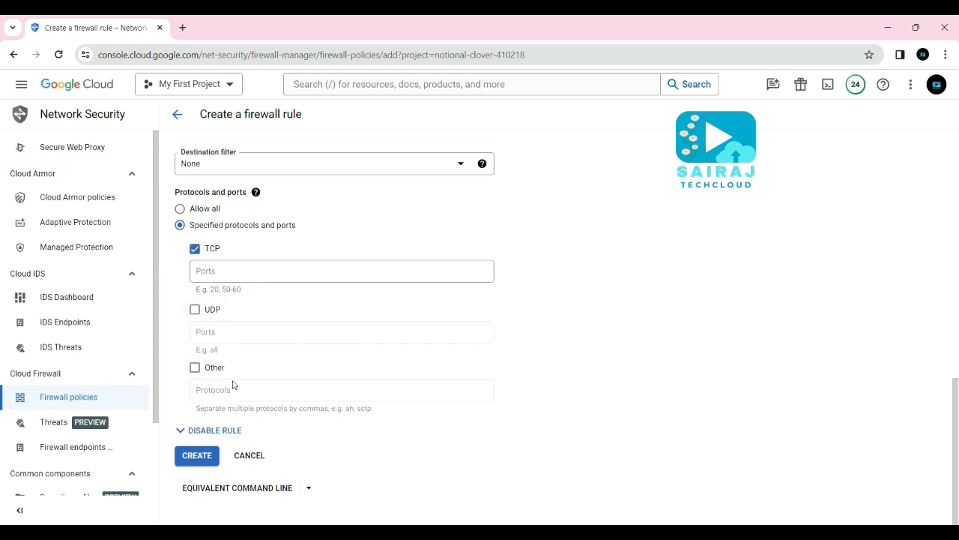
{"action": "left_click", "coordinate": [210, 274]}
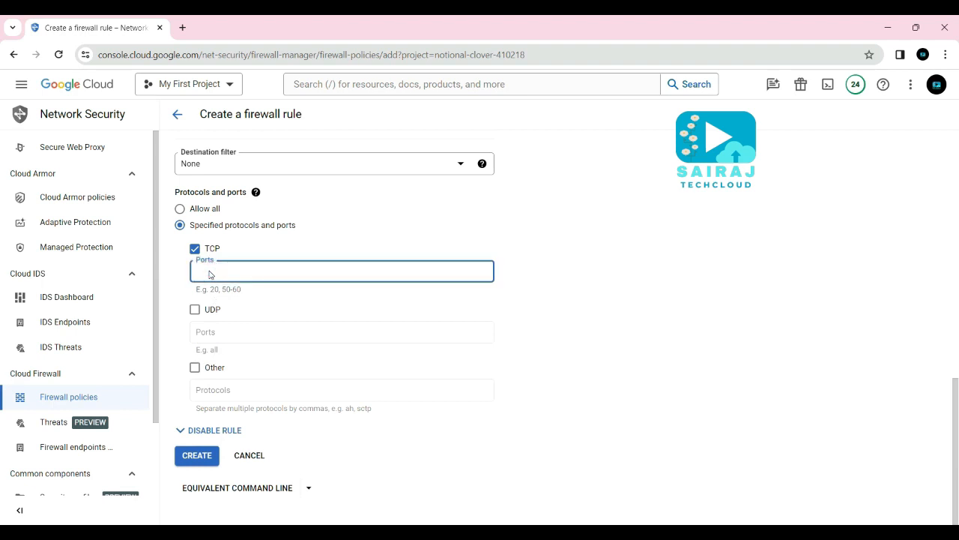
{"action": "type", "text": "22"}
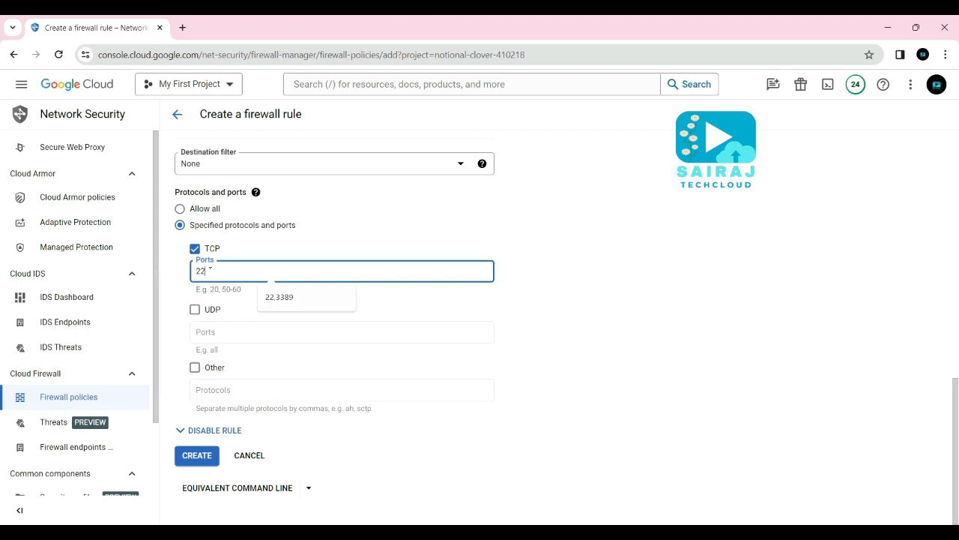
{"action": "left_click", "coordinate": [277, 297]}
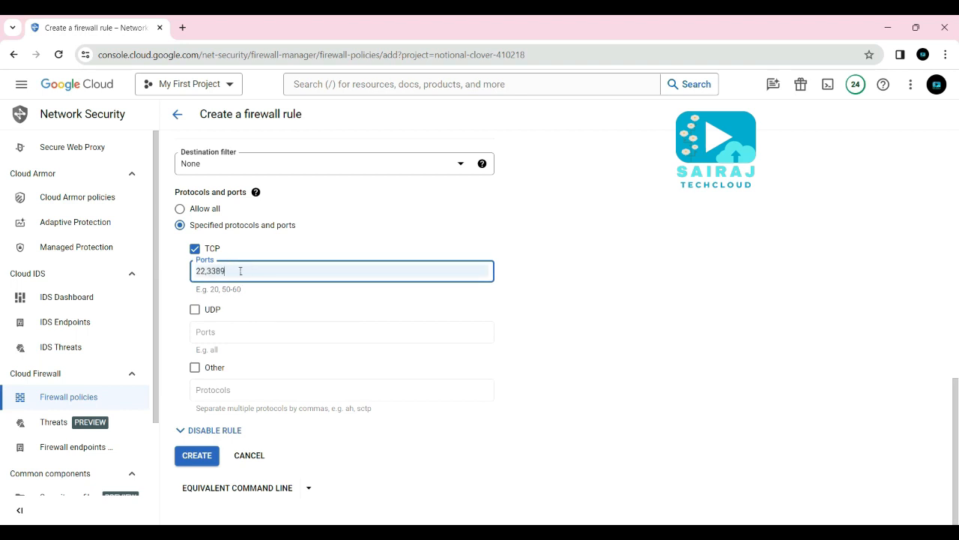
{"action": "type", "text": ",80,443"}
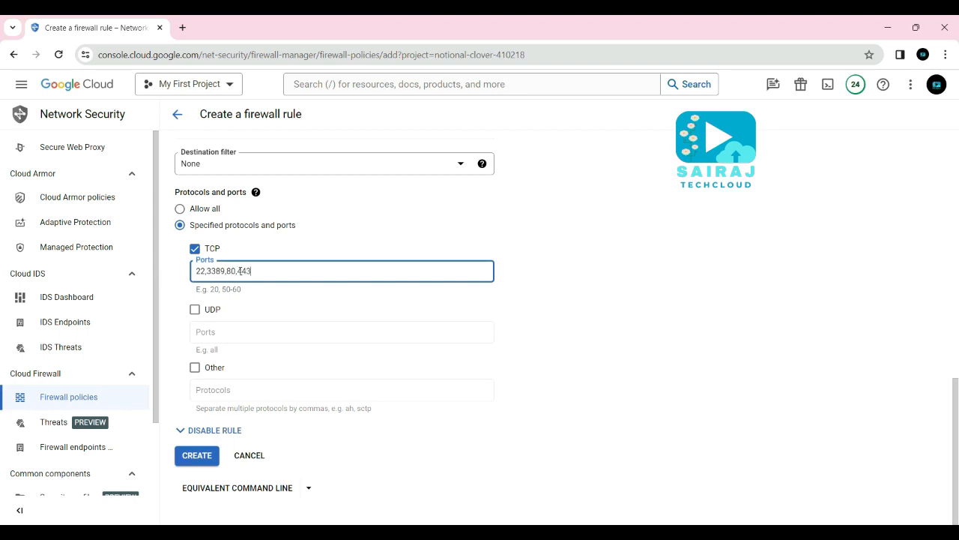
{"action": "left_click", "coordinate": [307, 315]}
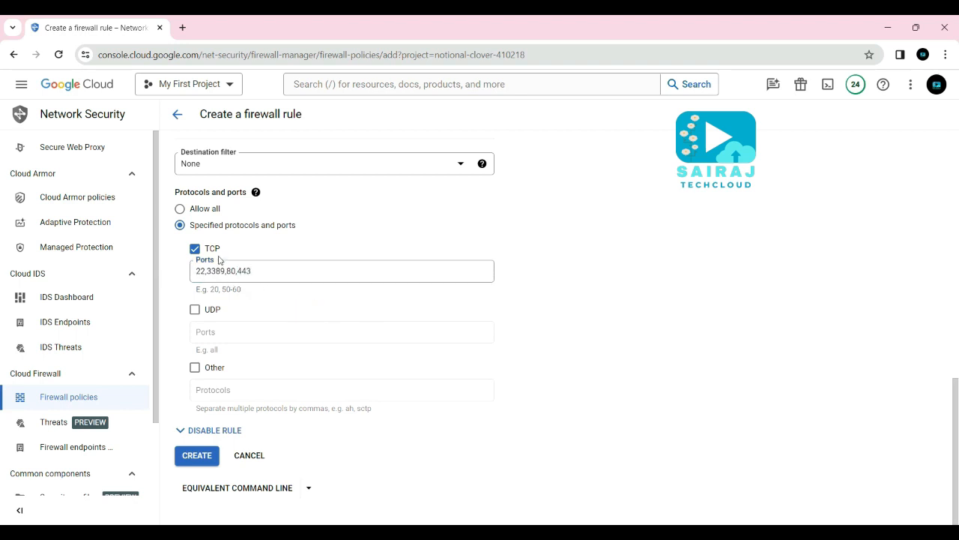
Step: Try out the UDP option and icmp as another protocol, then clear both selections
{"action": "left_click", "coordinate": [195, 309]}
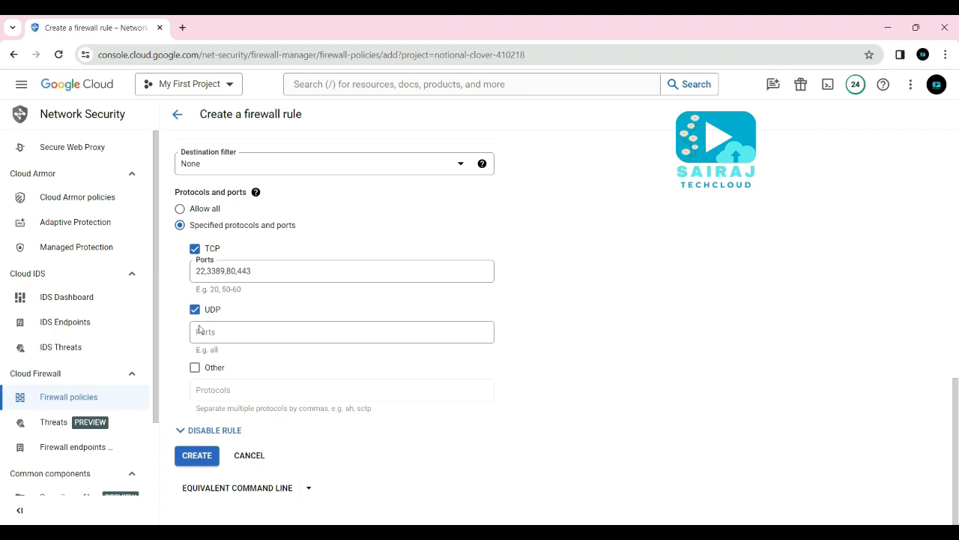
{"action": "left_click", "coordinate": [195, 310]}
{"action": "left_click", "coordinate": [195, 368]}
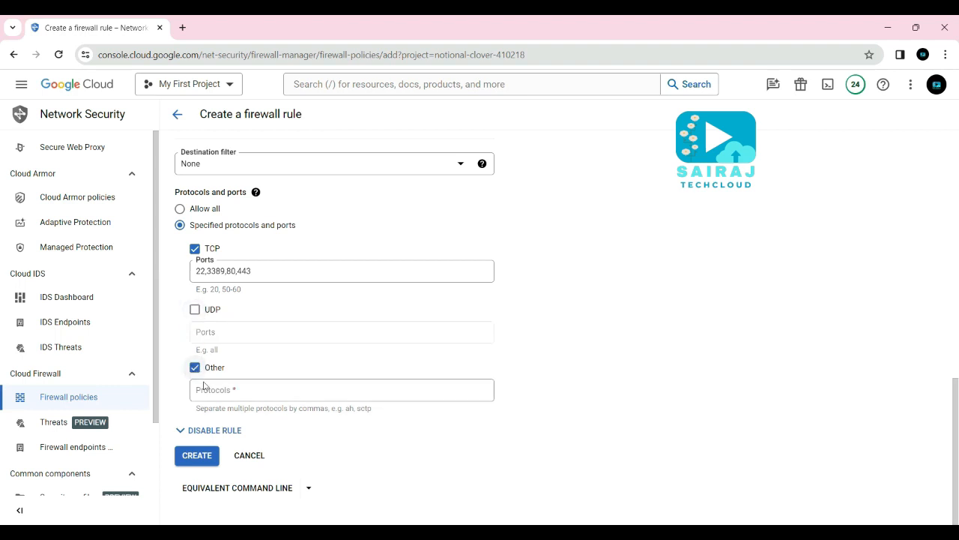
{"action": "left_click", "coordinate": [216, 391]}
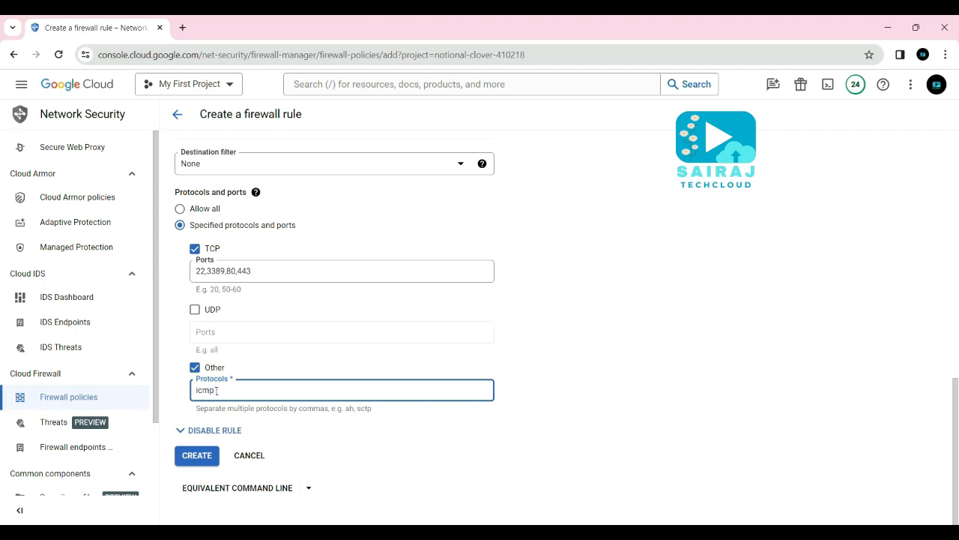
{"action": "double_click", "coordinate": [217, 390]}
{"action": "left_click", "coordinate": [491, 457]}
{"action": "left_click", "coordinate": [224, 391]}
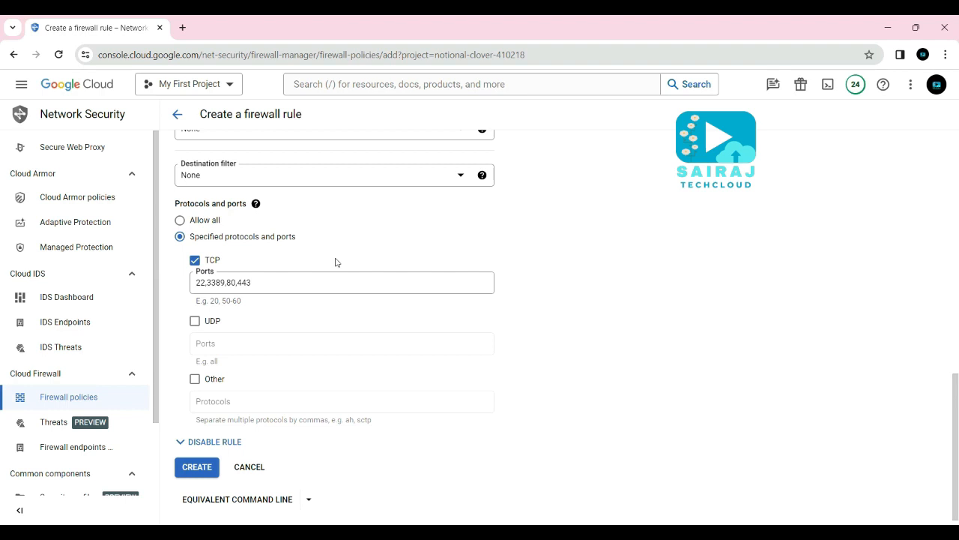
Step: Allow all protocols and ports, review the rule's settings, and create the firewall rule
{"action": "left_click", "coordinate": [180, 220]}
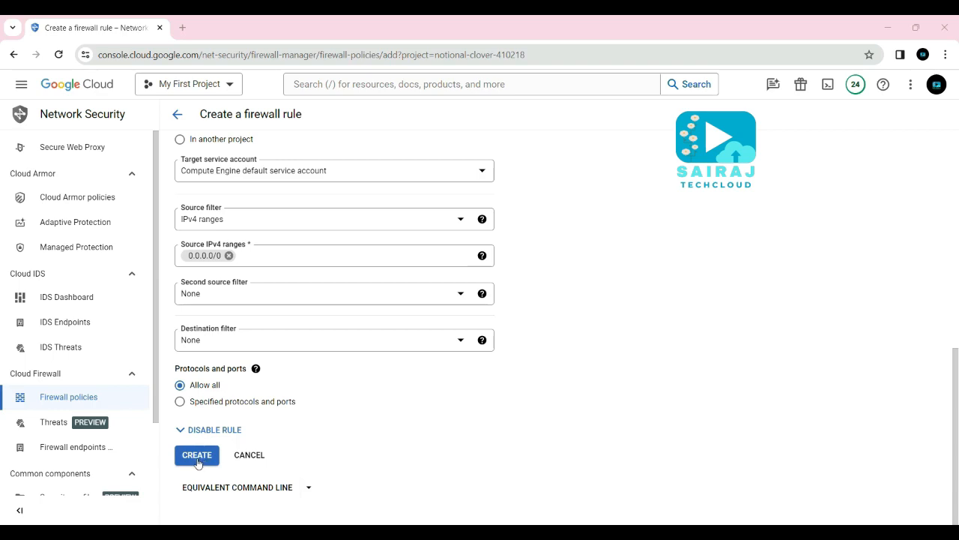
{"action": "scroll", "coordinate": [349, 435], "scroll_direction": "up", "scroll_amount": 3}
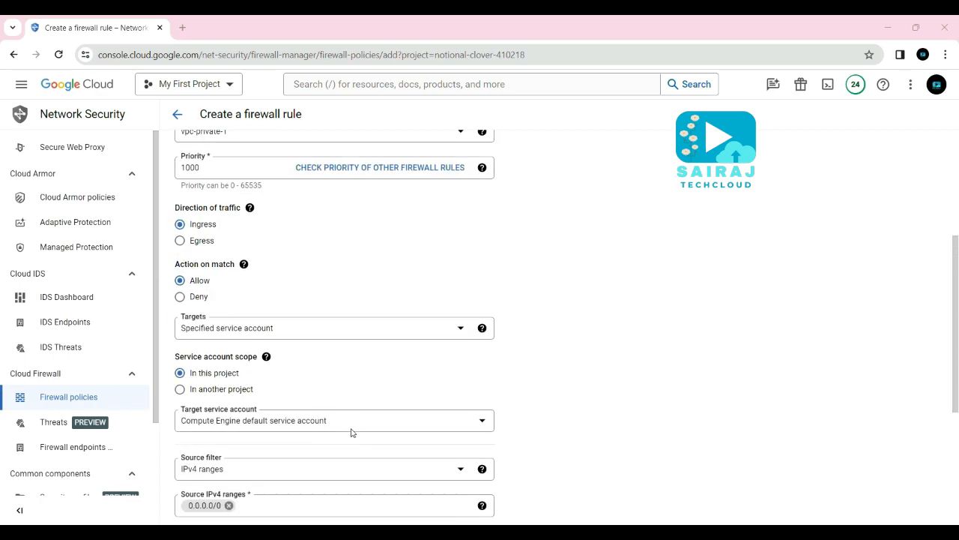
{"action": "scroll", "coordinate": [351, 433], "scroll_direction": "up", "scroll_amount": 3}
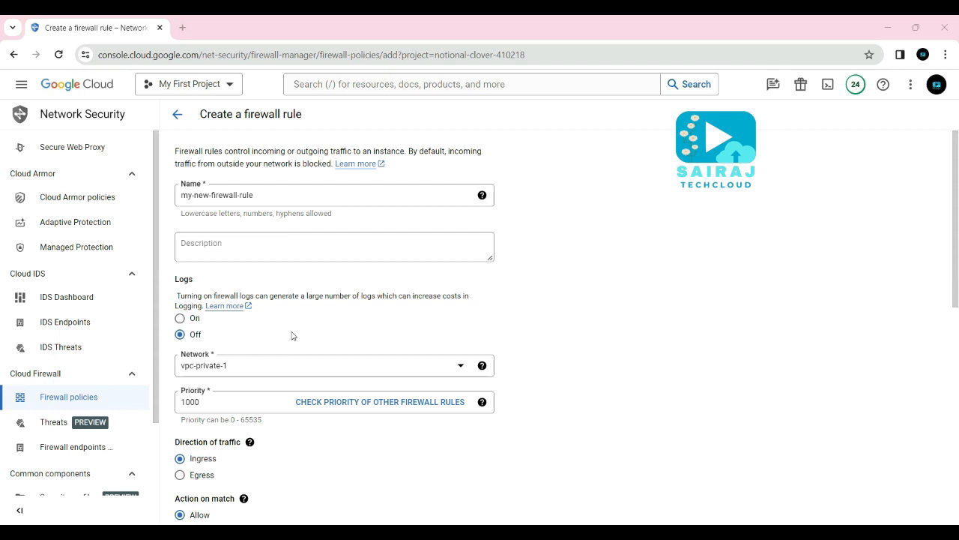
{"action": "scroll", "coordinate": [294, 335], "scroll_direction": "down", "scroll_amount": 6}
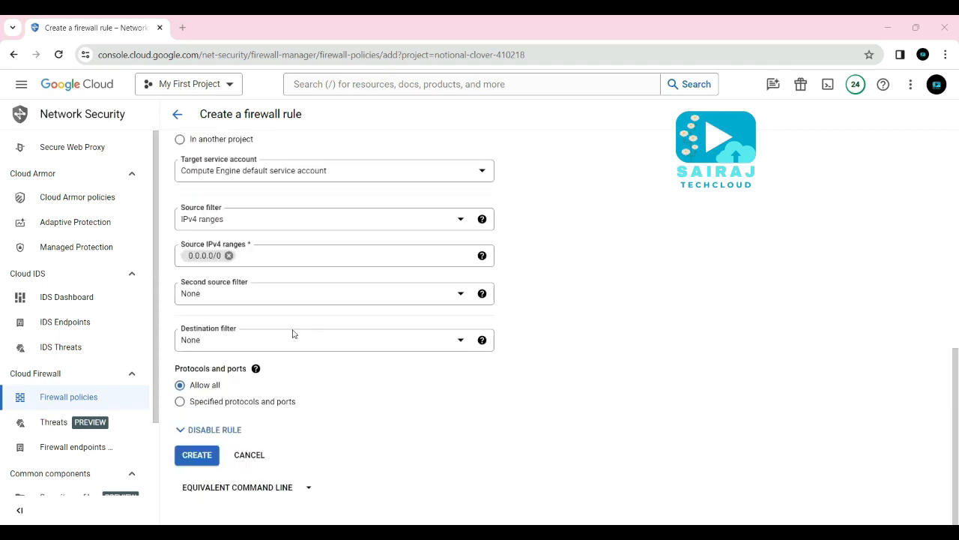
{"action": "left_click", "coordinate": [198, 461]}
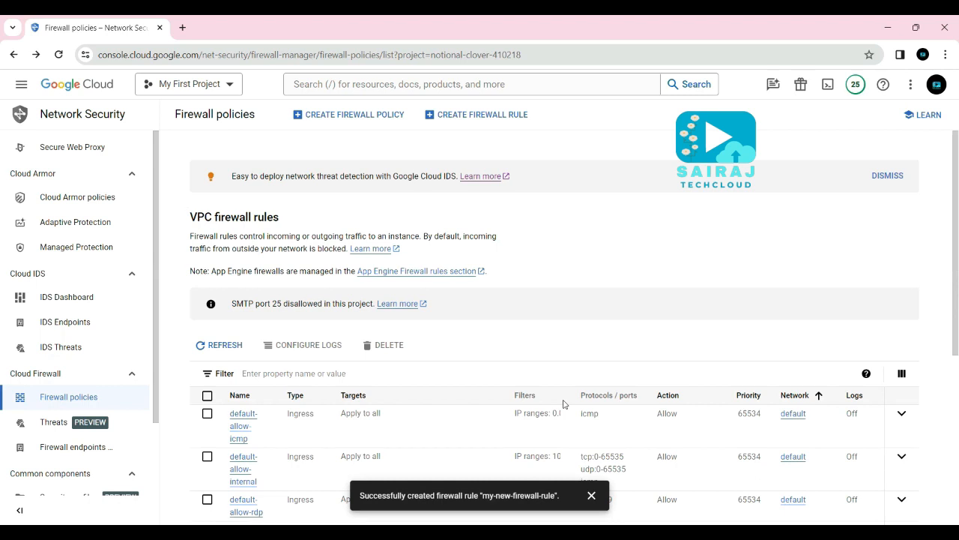
Step: Examine the details of my-new-firewall-rule, including network, targets, source filters and applicable instances, and go back to the firewall policies list
{"action": "scroll", "coordinate": [630, 262], "scroll_direction": "down", "scroll_amount": 3}
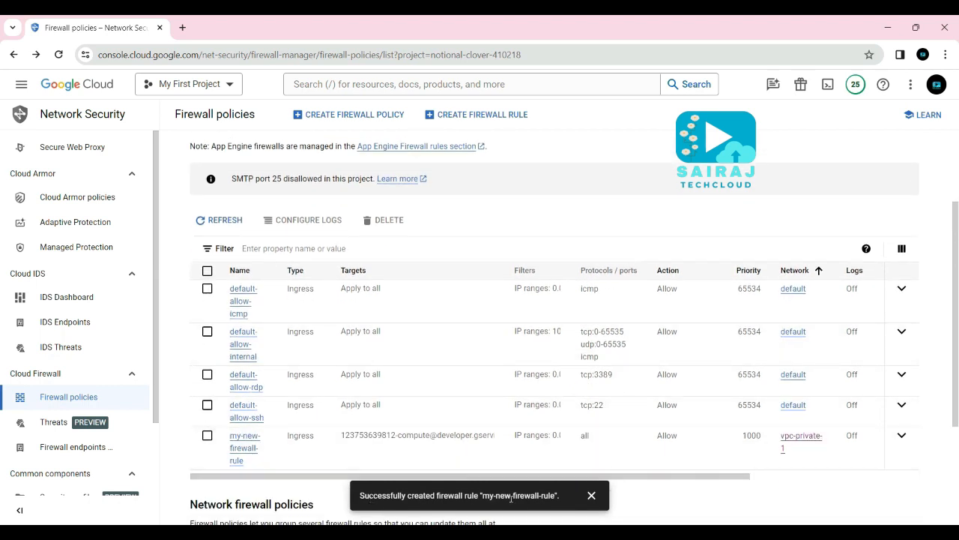
{"action": "left_click", "coordinate": [242, 447]}
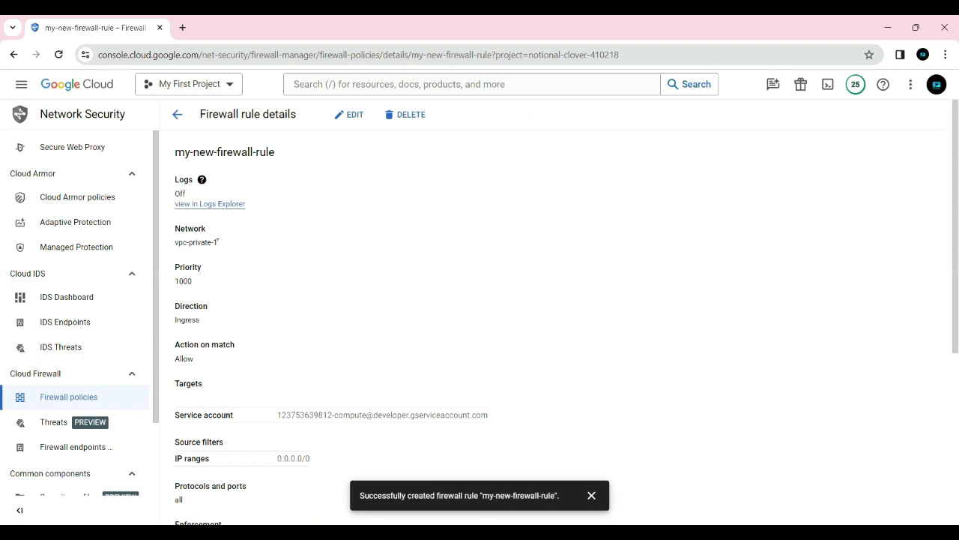
{"action": "left_click_drag", "start_coordinate": [219, 242], "coordinate": [175, 242]}
{"action": "left_click", "coordinate": [192, 241]}
{"action": "scroll", "coordinate": [235, 271], "scroll_direction": "down", "scroll_amount": 2}
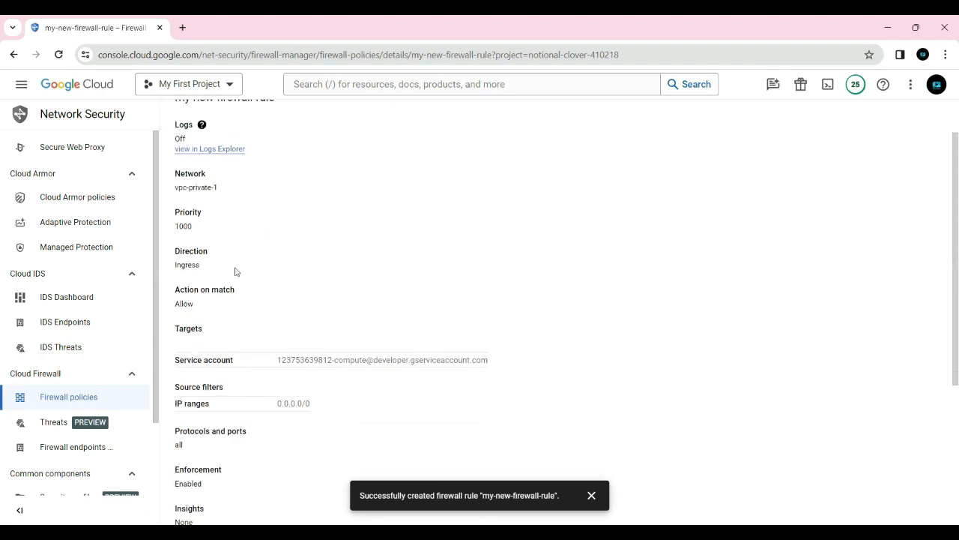
{"action": "scroll", "coordinate": [326, 335], "scroll_direction": "down", "scroll_amount": 1}
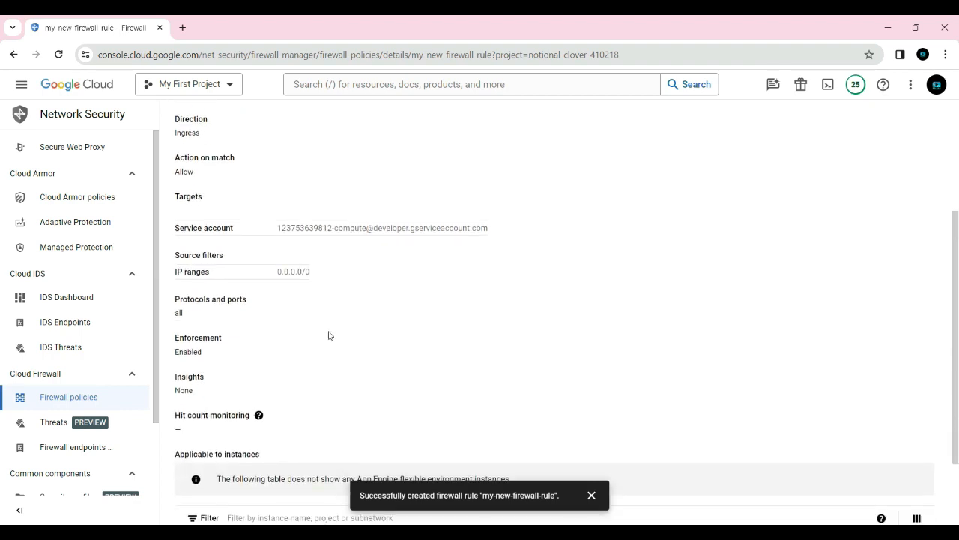
{"action": "scroll", "coordinate": [379, 298], "scroll_direction": "down", "scroll_amount": 2}
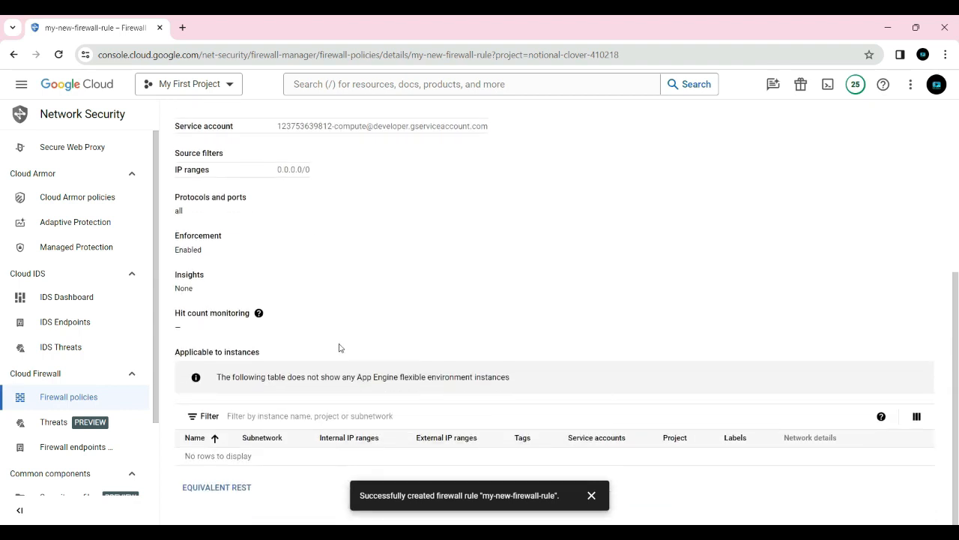
{"action": "scroll", "coordinate": [331, 416], "scroll_direction": "up", "scroll_amount": 5}
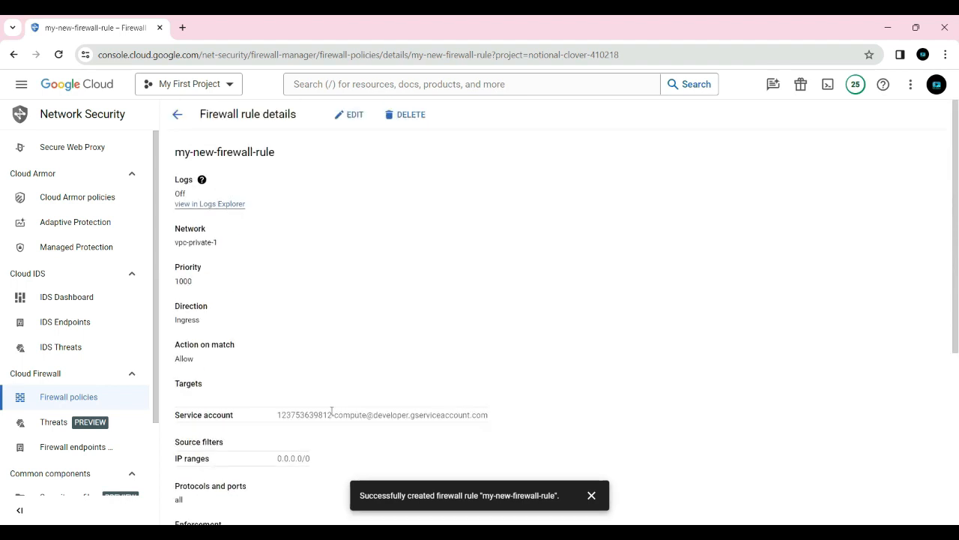
{"action": "left_click", "coordinate": [177, 114]}
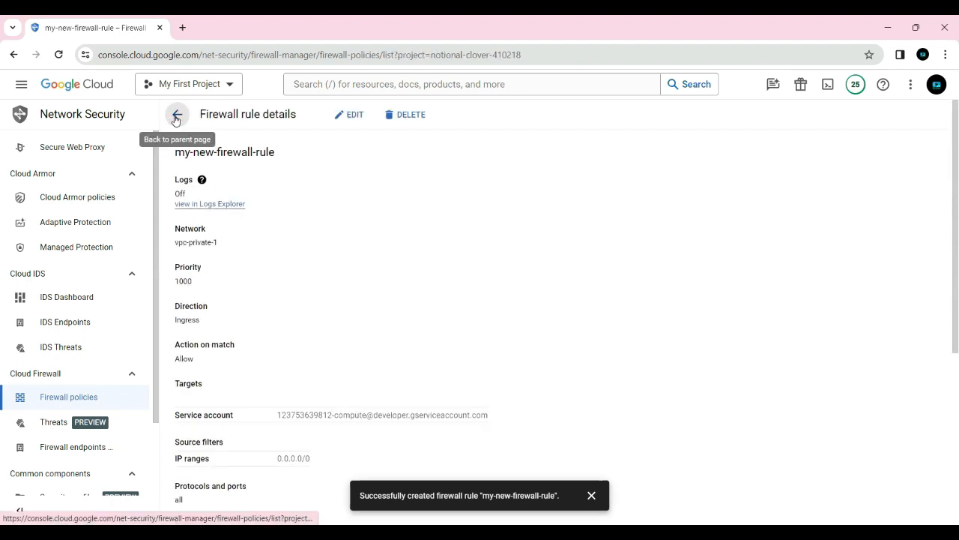
{"action": "left_click", "coordinate": [591, 495]}
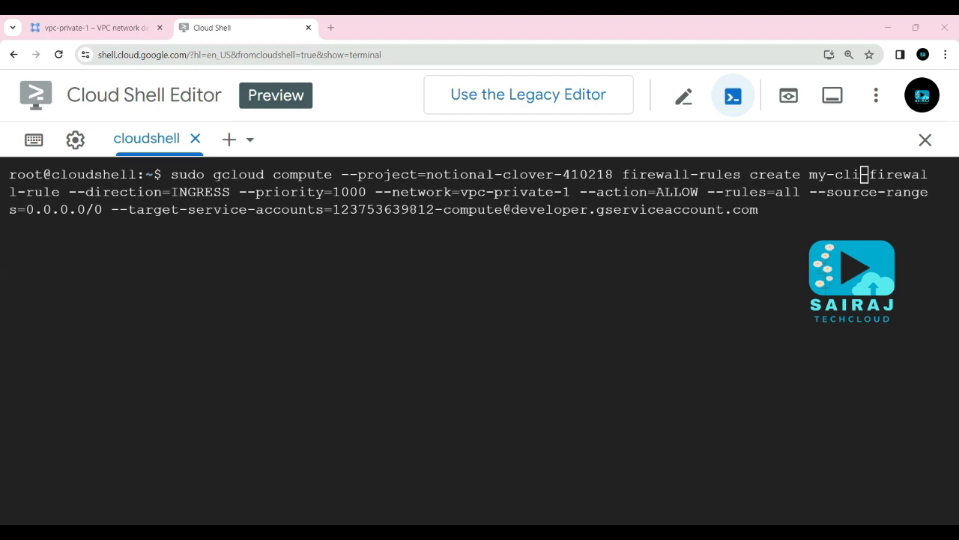
Step: Run the prepared gcloud command in Cloud Shell that creates the ingress allow rule my-cli-firewall-rule on vpc-private-1, and authorize Cloud Shell
{"action": "left_click_drag", "start_coordinate": [214, 176], "coordinate": [60, 191]}
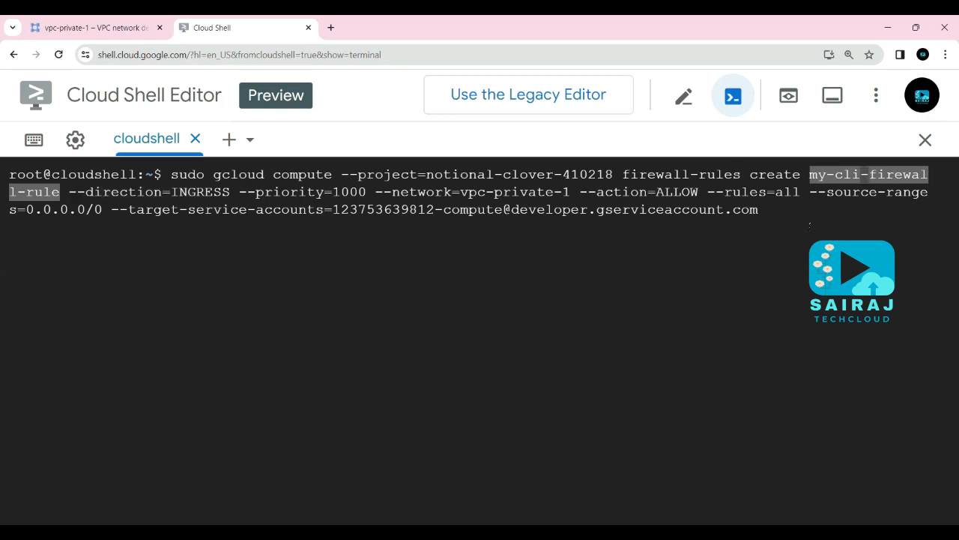
{"action": "left_click", "coordinate": [782, 215]}
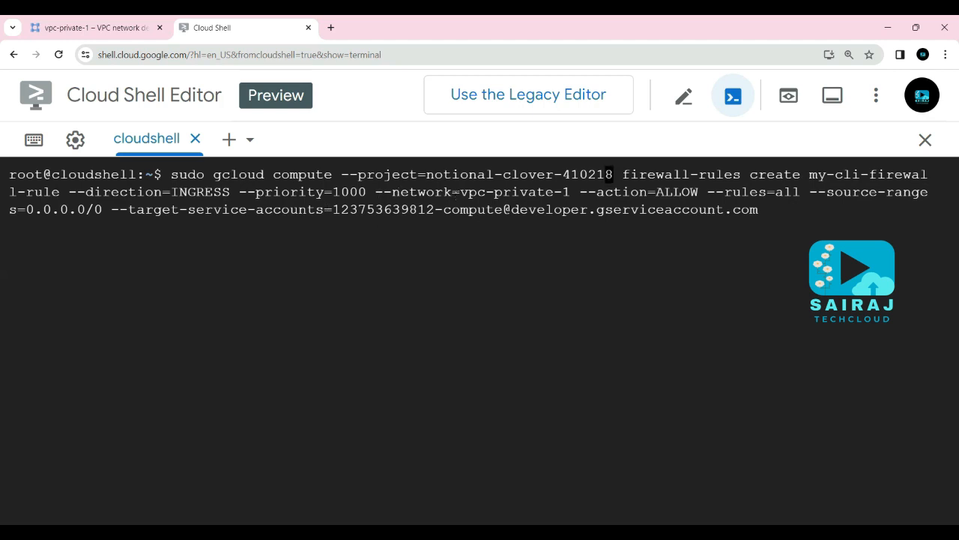
{"action": "left_click_drag", "start_coordinate": [459, 192], "coordinate": [579, 197]}
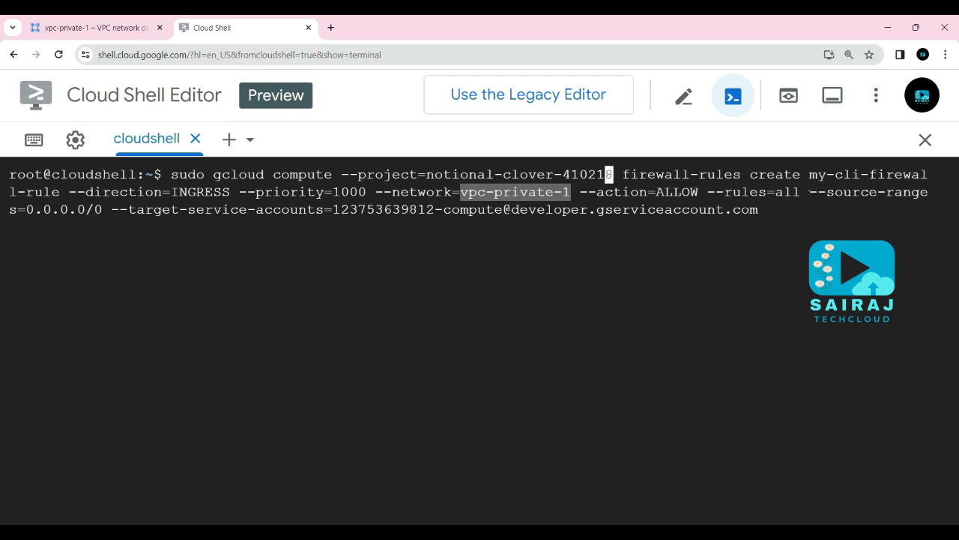
{"action": "left_click_drag", "start_coordinate": [810, 192], "coordinate": [937, 192]}
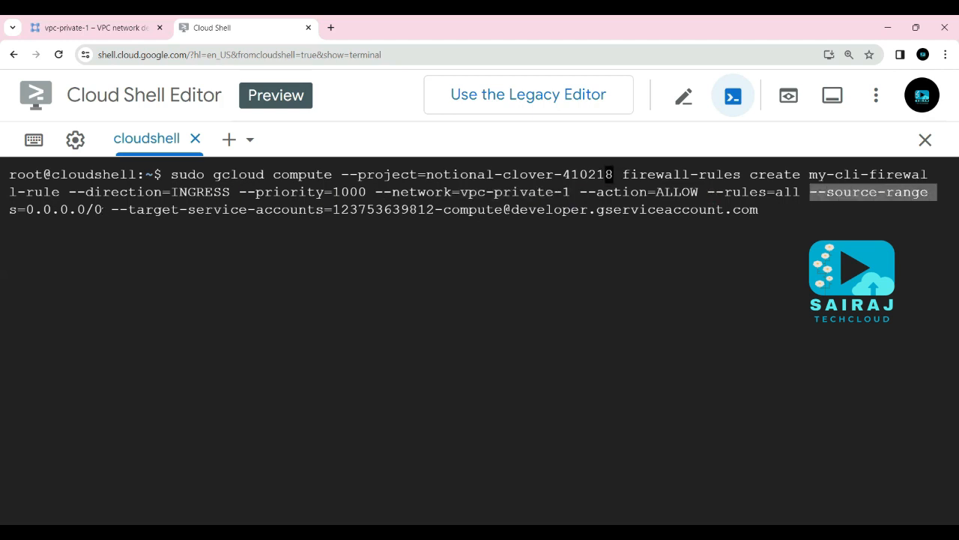
{"action": "left_click_drag", "start_coordinate": [103, 210], "coordinate": [26, 209]}
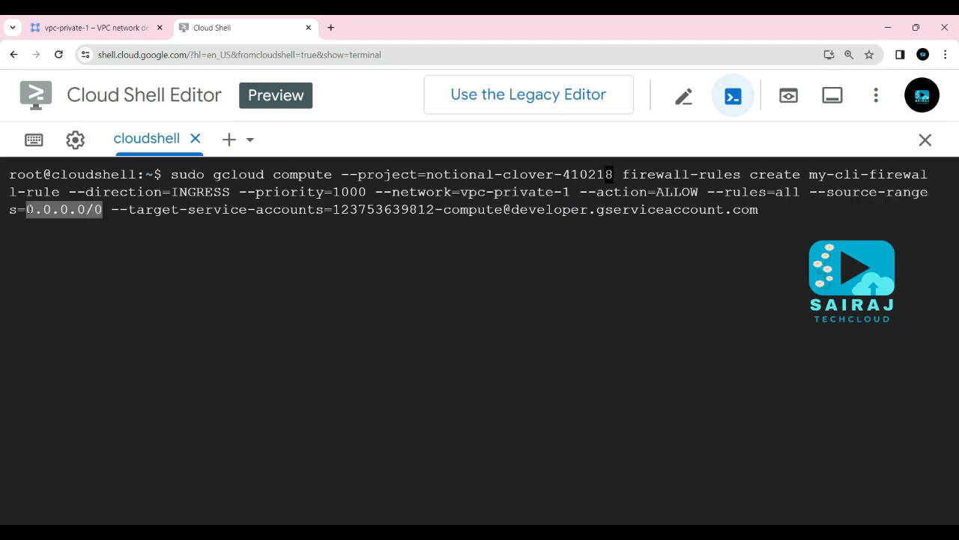
{"action": "left_click", "coordinate": [192, 228]}
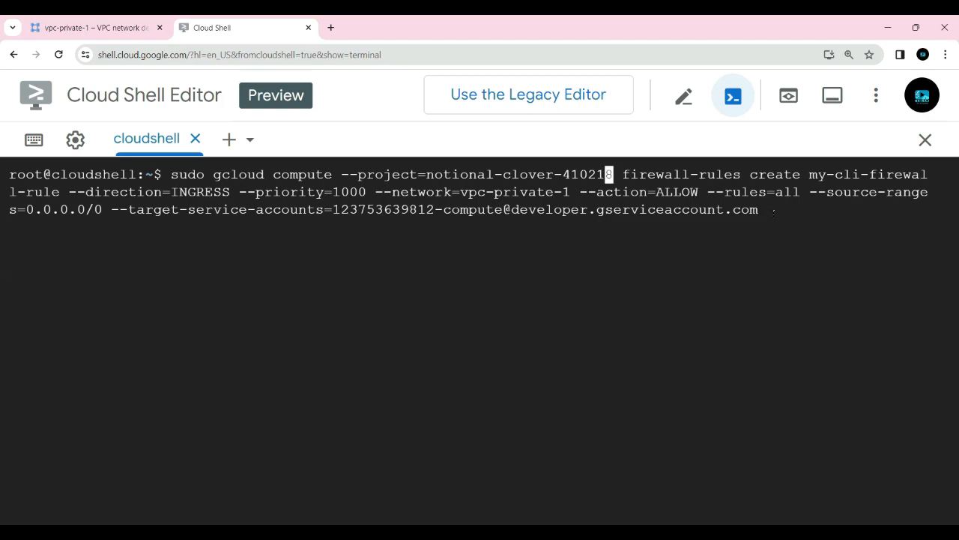
{"action": "key", "text": "Return"}
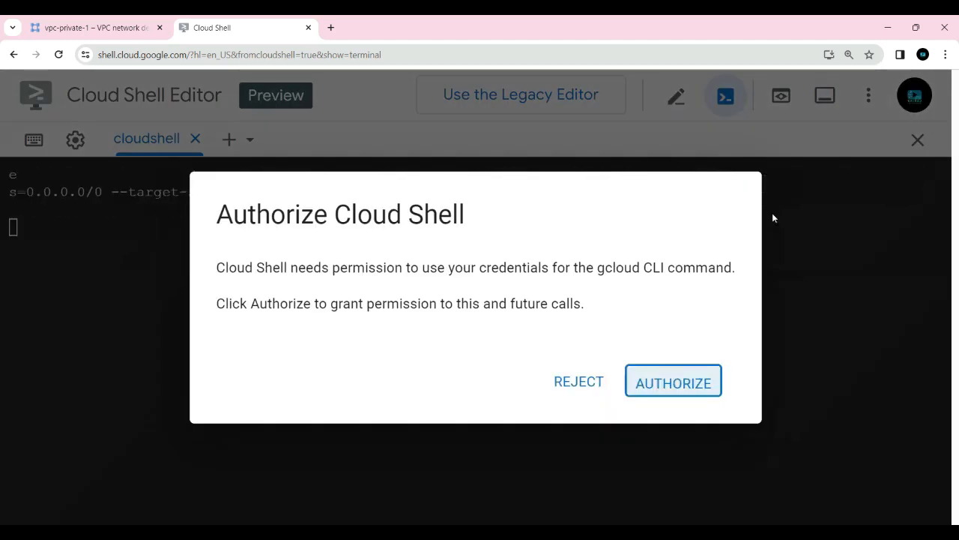
{"action": "left_click", "coordinate": [671, 384]}
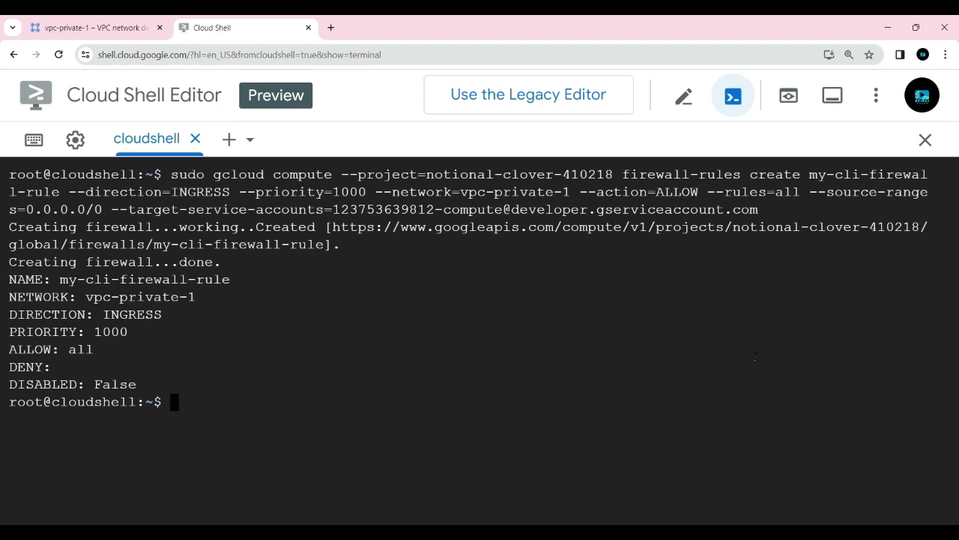
Step: Examine the details of my-cli-firewall-rule in the Google Cloud console's firewall policies, and return to the firewall rules of vpc-private-1
{"action": "left_click", "coordinate": [78, 30]}
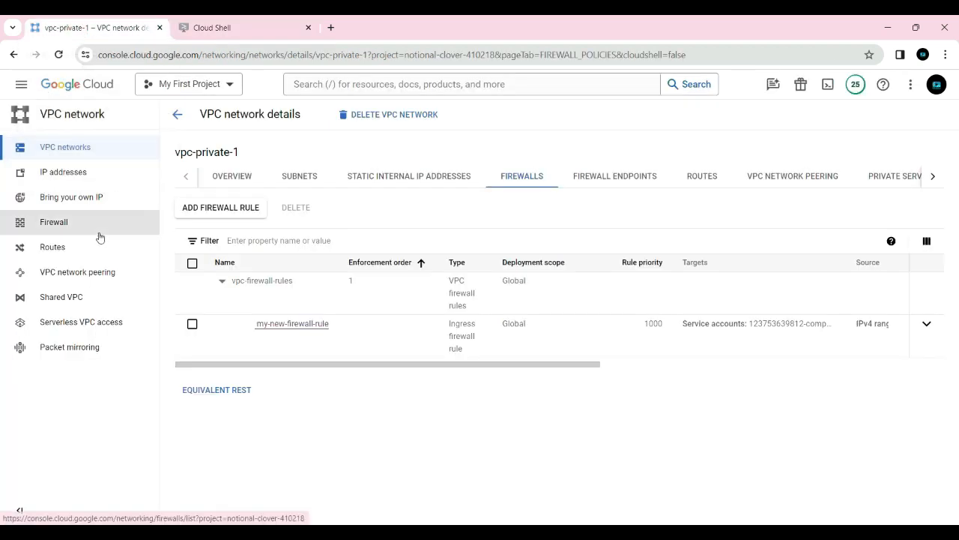
{"action": "left_click", "coordinate": [53, 228]}
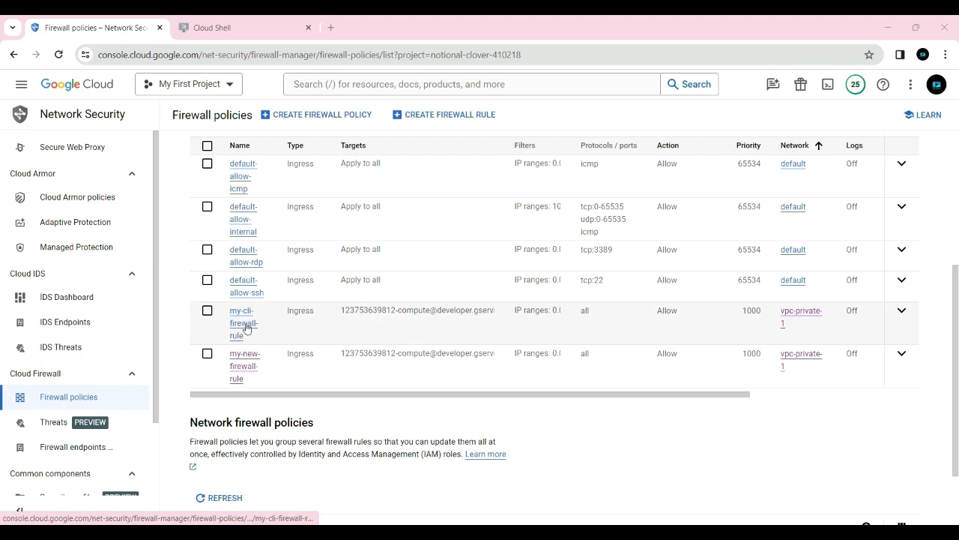
{"action": "left_click", "coordinate": [244, 328]}
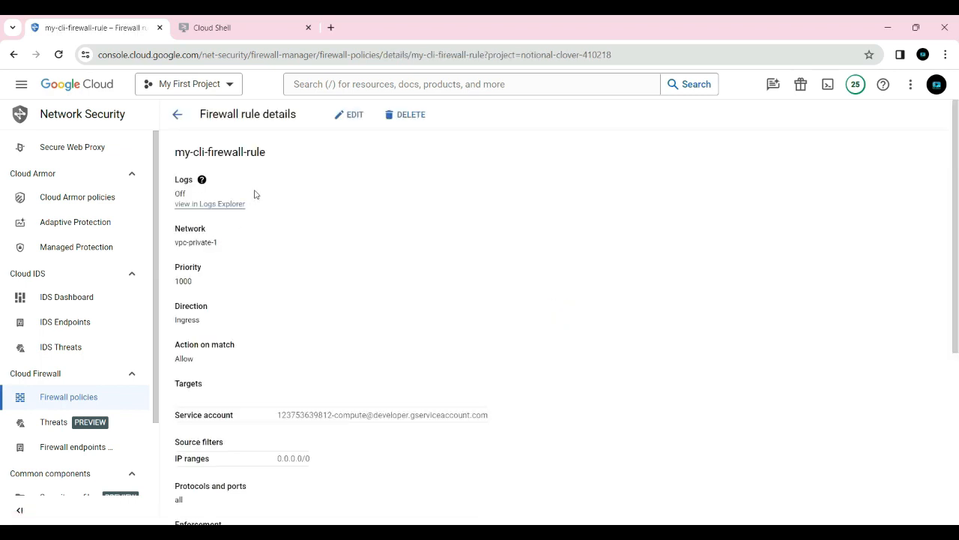
{"action": "scroll", "coordinate": [254, 197], "scroll_direction": "down", "scroll_amount": 3}
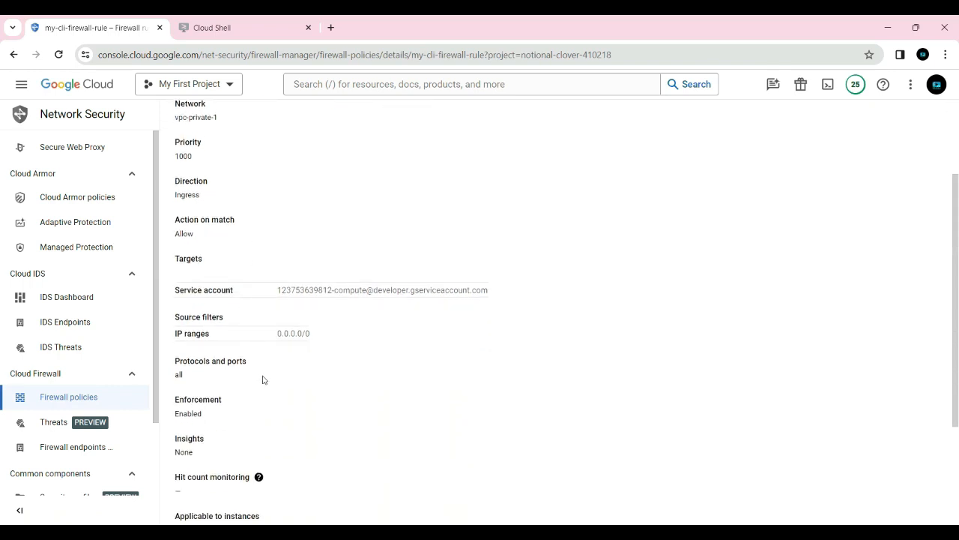
{"action": "key", "text": "alt+Left"}
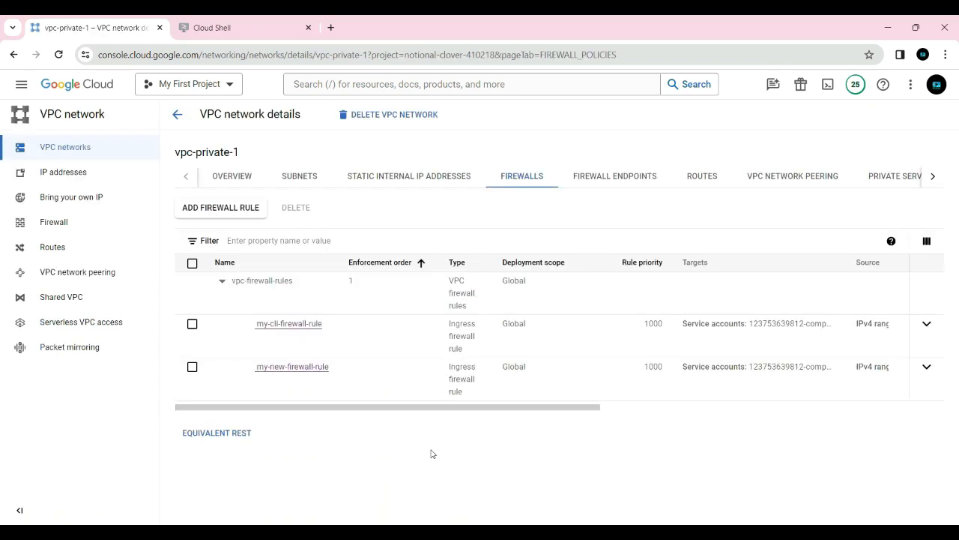